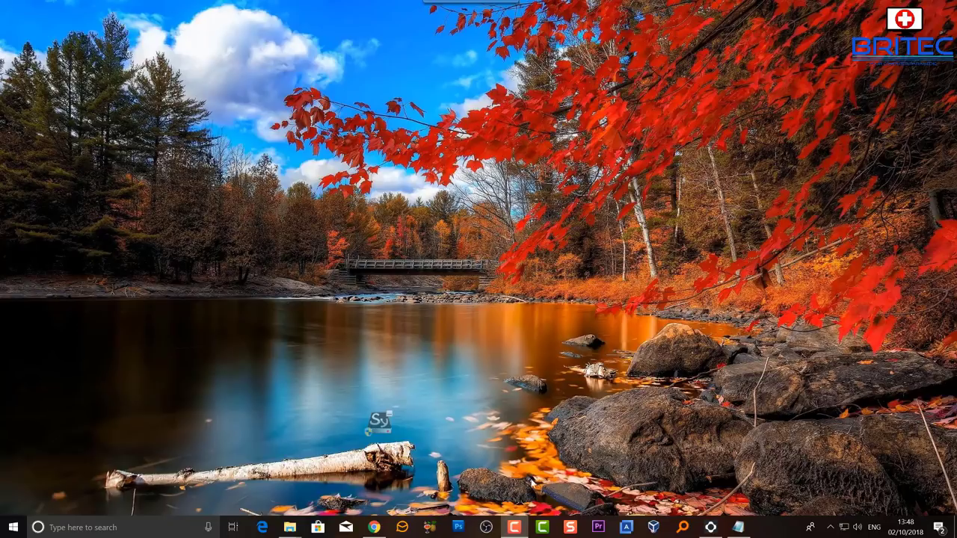
Download the FreeFileSync 10.4 Windows Setup .exe from the official site and launch it
{"action": "left_click", "coordinate": [374, 527]}
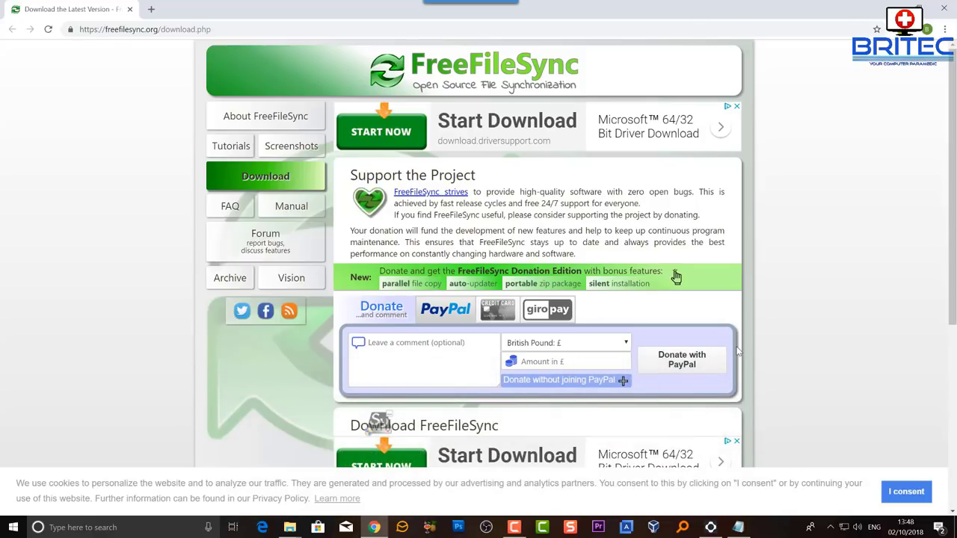
{"action": "scroll", "coordinate": [729, 352], "scroll_direction": "down", "scroll_amount": 3}
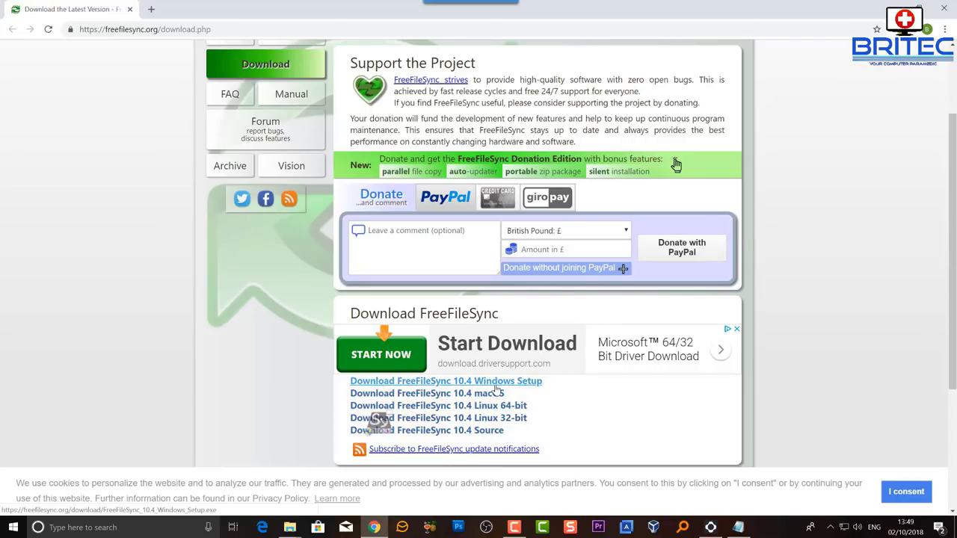
{"action": "left_click", "coordinate": [496, 383]}
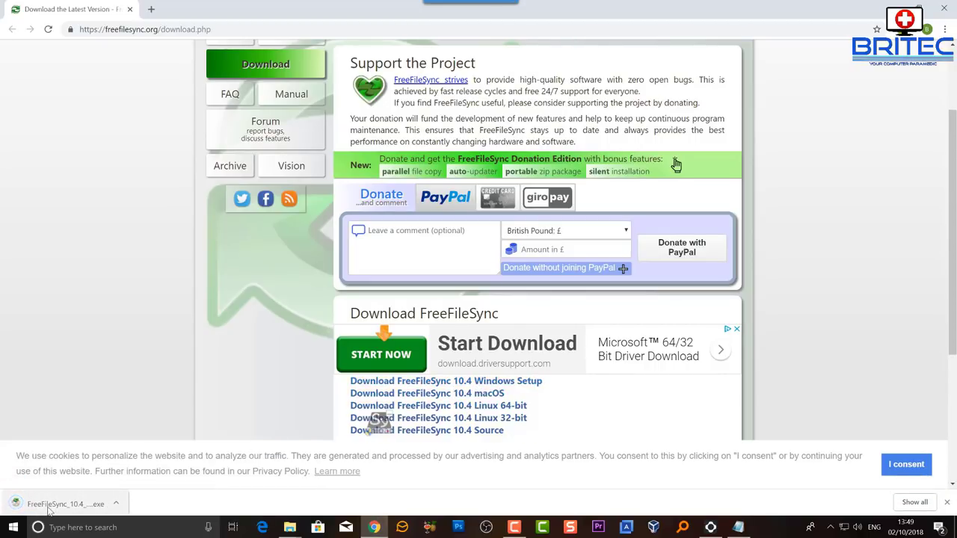
{"action": "left_click", "coordinate": [47, 507]}
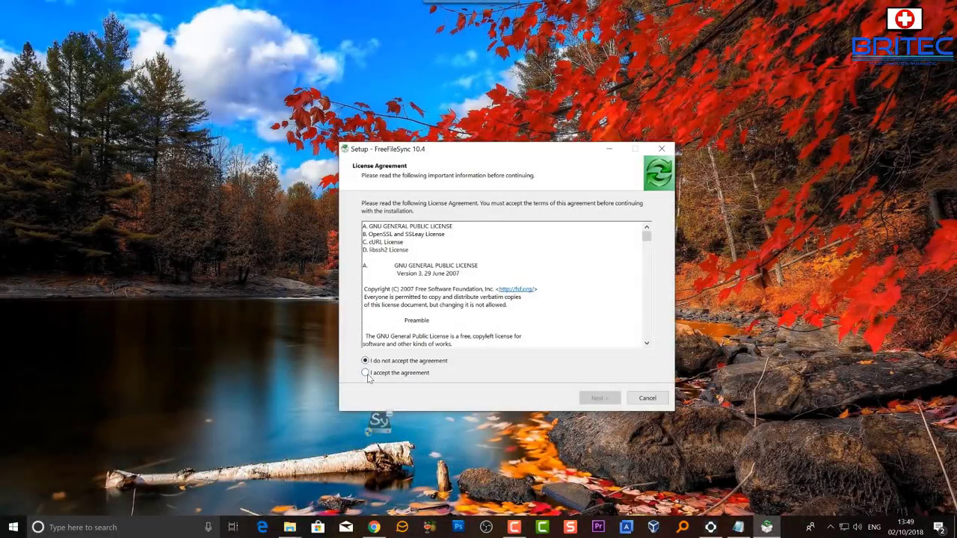
Accept the licence, install FreeFileSync 10.4 with the default folder and components, and finish
{"action": "left_click", "coordinate": [367, 373]}
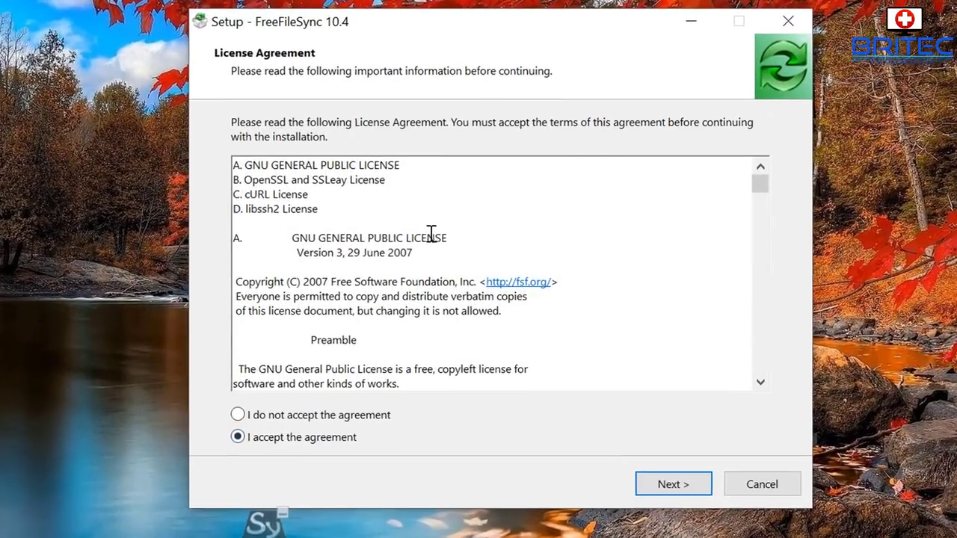
{"action": "scroll", "coordinate": [467, 286], "scroll_direction": "down", "scroll_amount": 3}
{"action": "scroll", "coordinate": [427, 275], "scroll_direction": "down", "scroll_amount": 13}
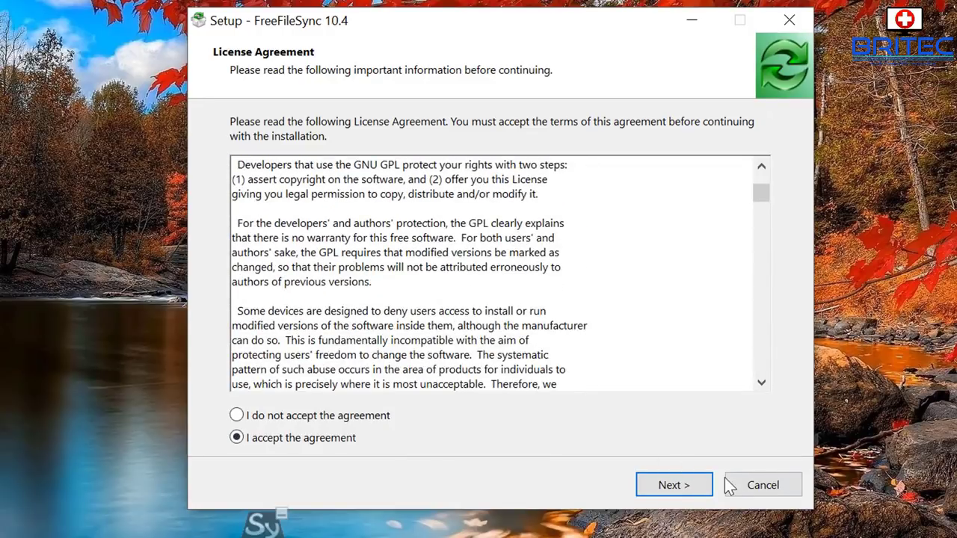
{"action": "left_click", "coordinate": [678, 487]}
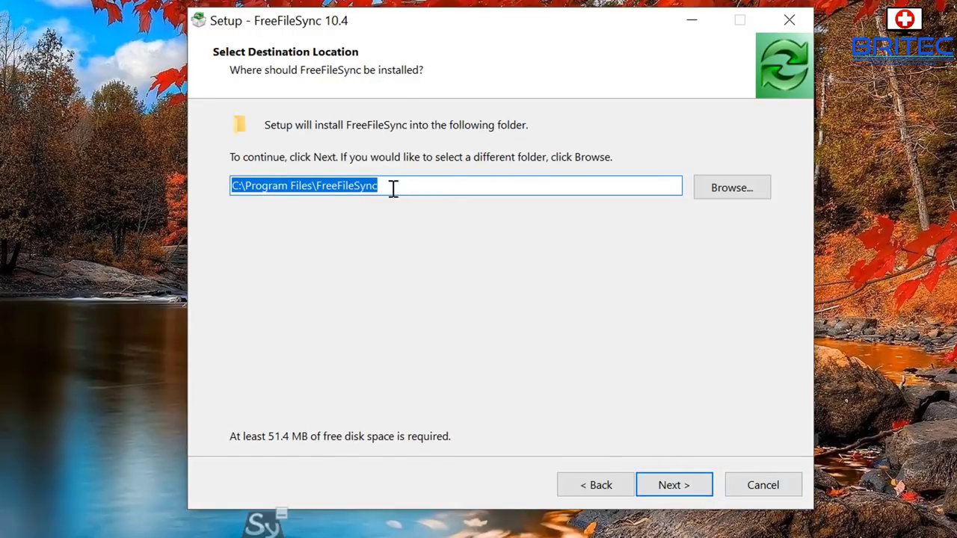
{"action": "left_click", "coordinate": [679, 487]}
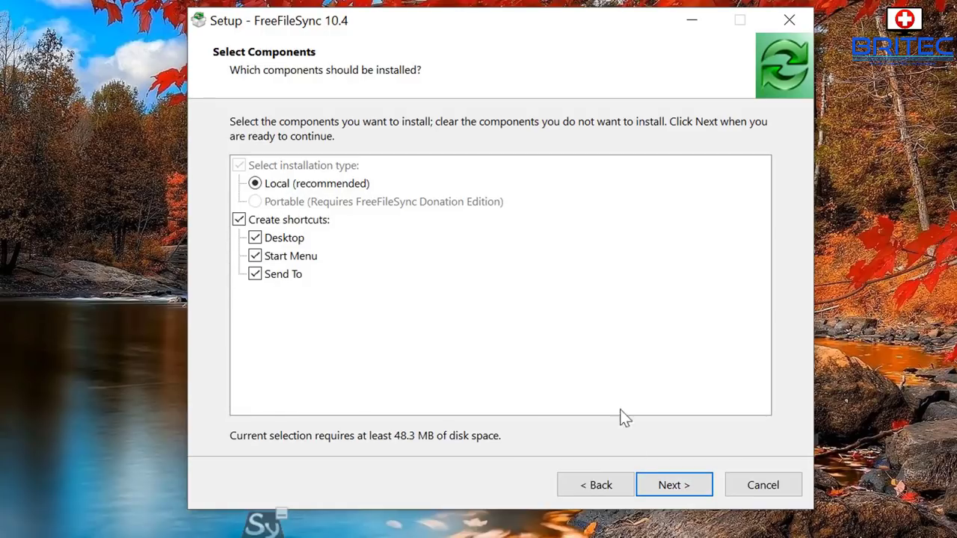
{"action": "left_click", "coordinate": [677, 488]}
{"action": "left_click", "coordinate": [677, 488]}
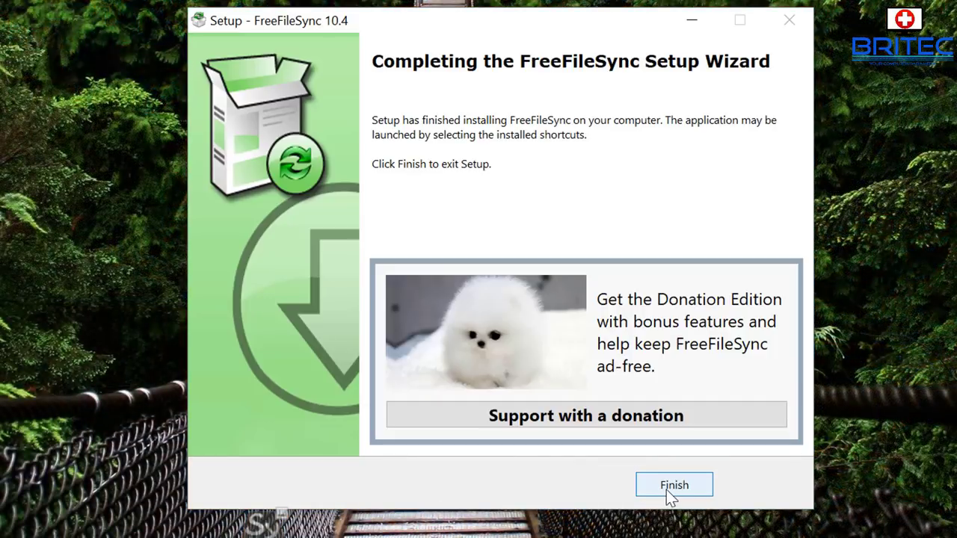
{"action": "left_click", "coordinate": [667, 489]}
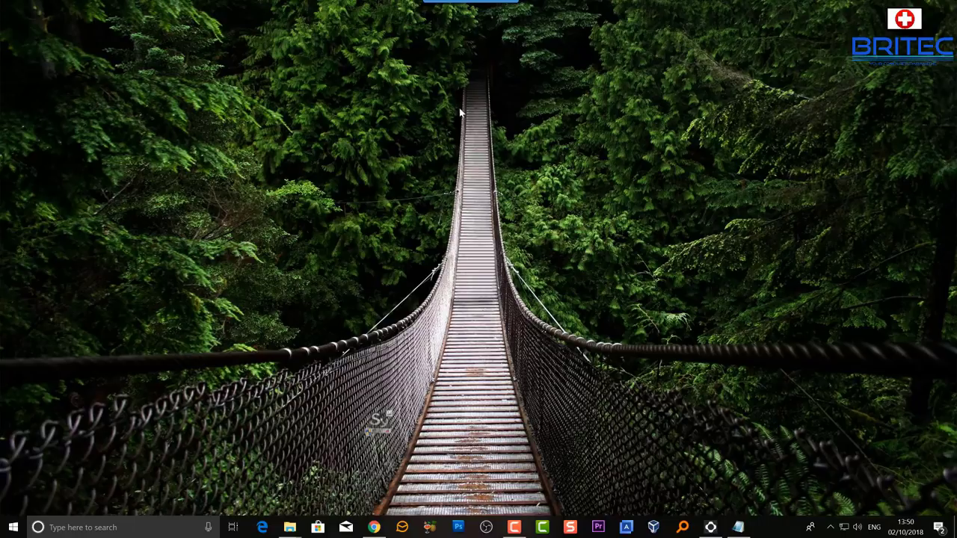
Browse SyMenu categories such as Update System, Browsers and Batch Files, then close the menu
{"action": "double_click", "coordinate": [379, 423]}
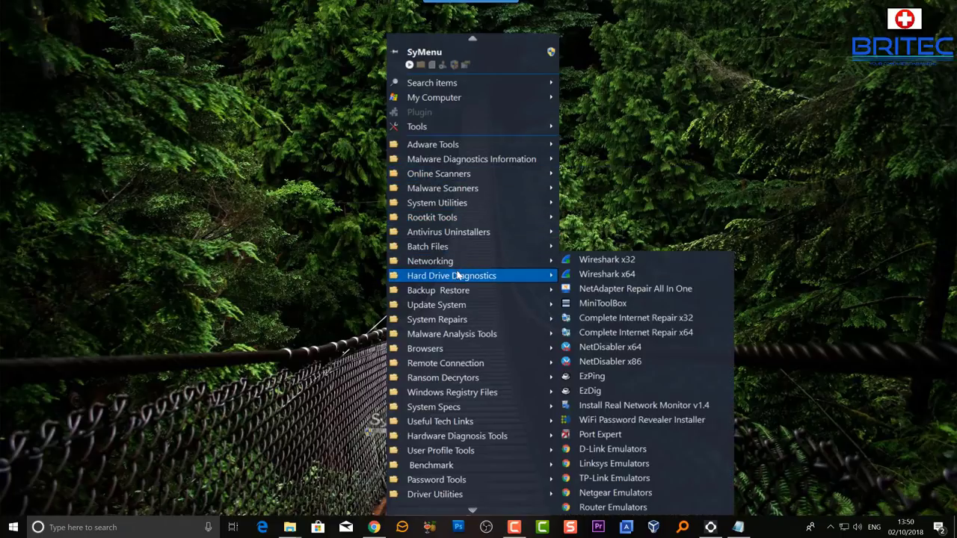
{"action": "mouse_move", "coordinate": [454, 312]}
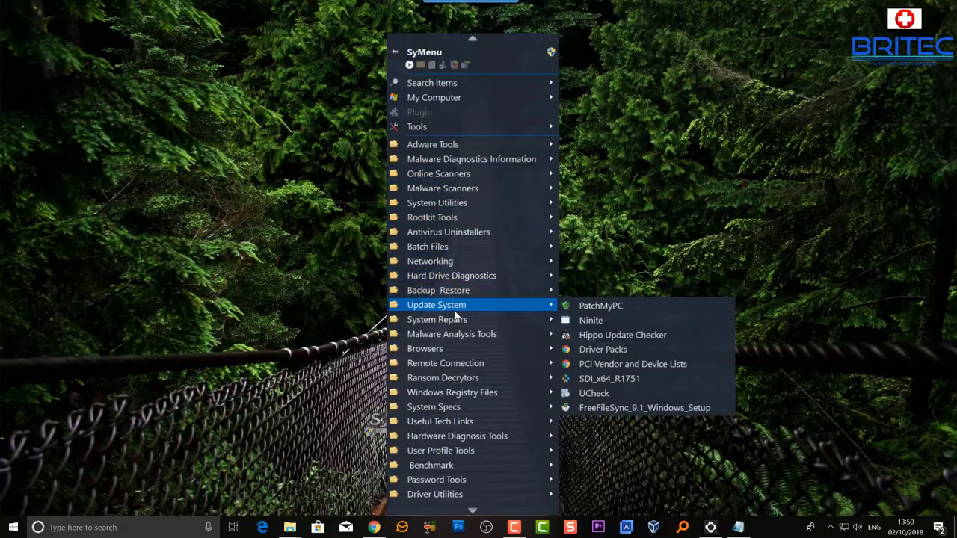
{"action": "mouse_move", "coordinate": [453, 337]}
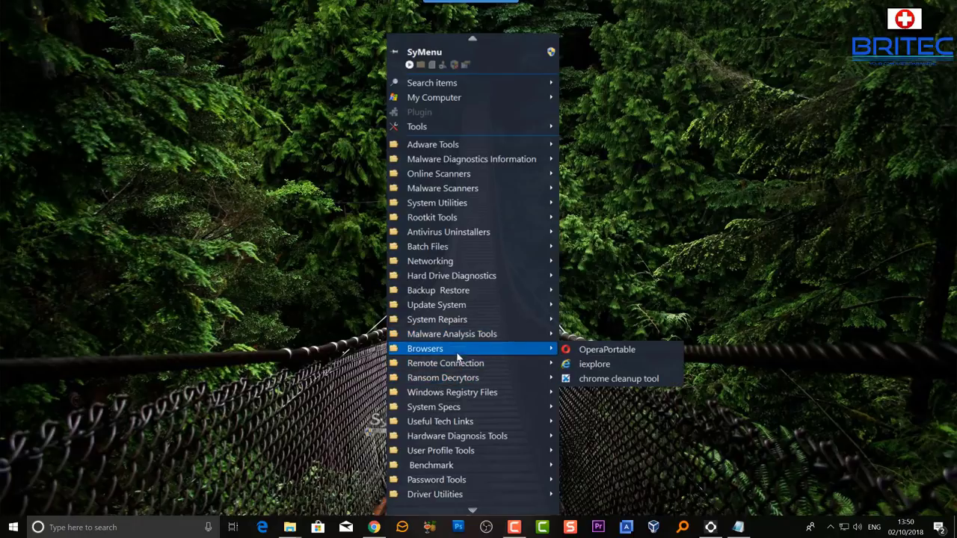
{"action": "mouse_move", "coordinate": [441, 284]}
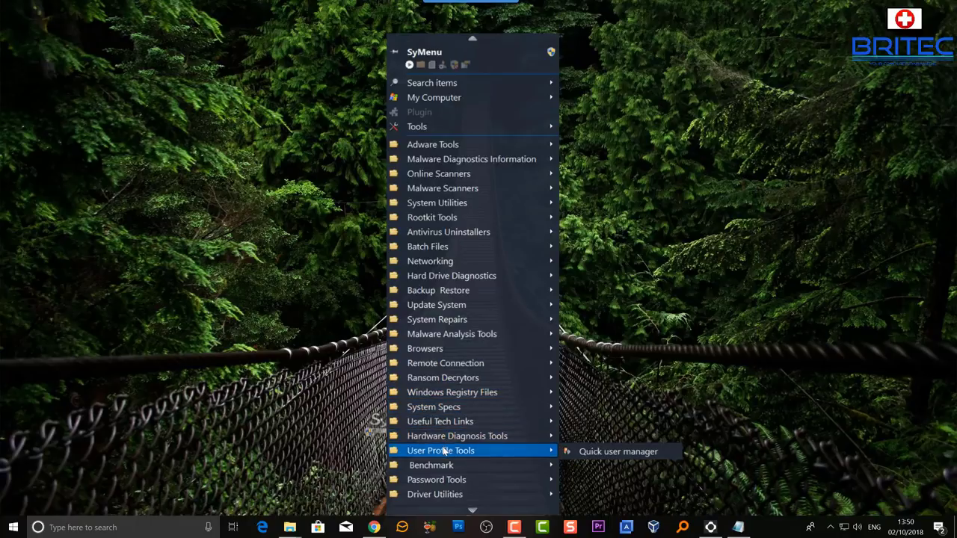
{"action": "mouse_move", "coordinate": [445, 438]}
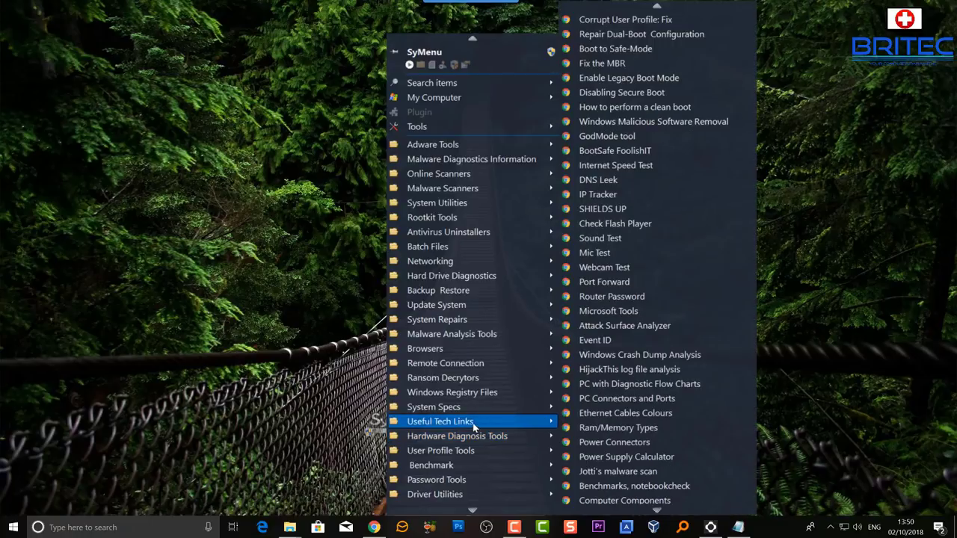
{"action": "mouse_move", "coordinate": [493, 276]}
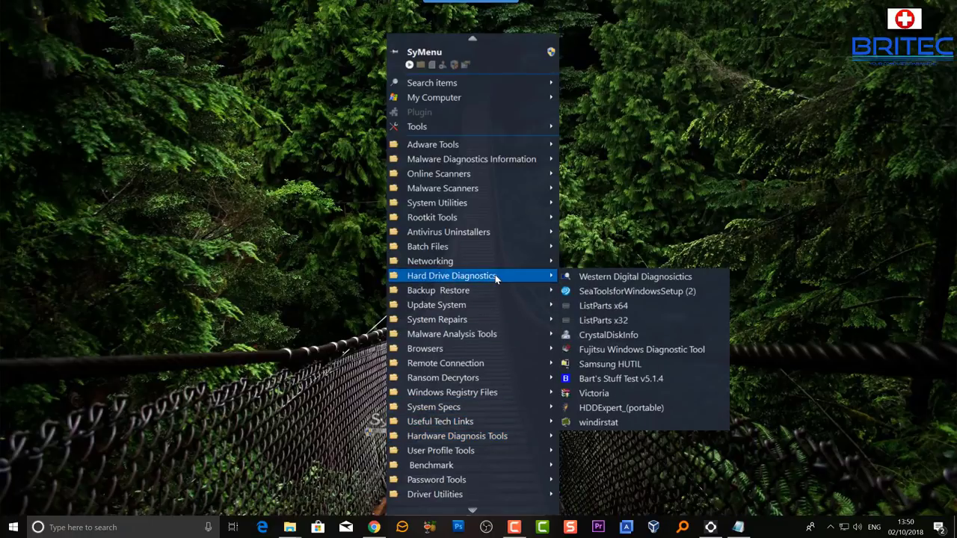
{"action": "mouse_move", "coordinate": [491, 252]}
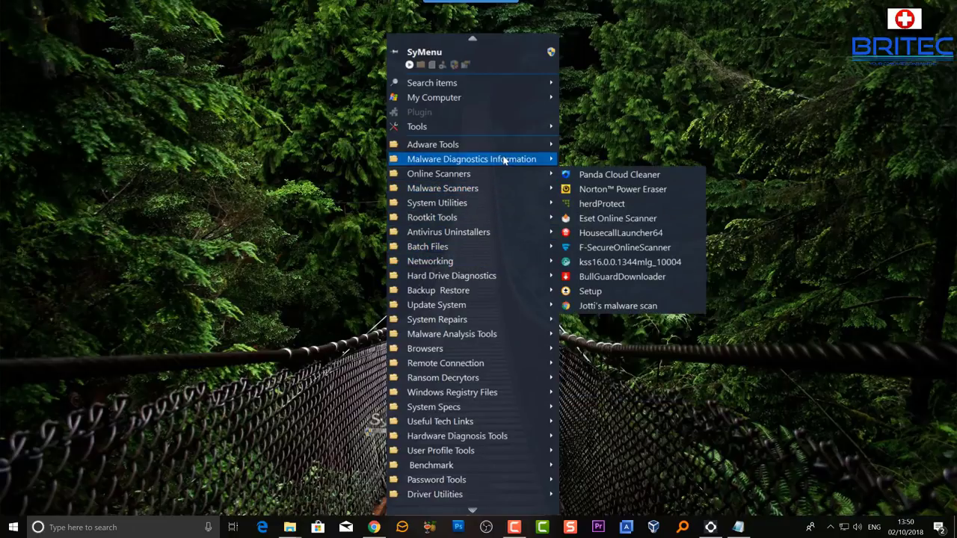
{"action": "mouse_move", "coordinate": [504, 159]}
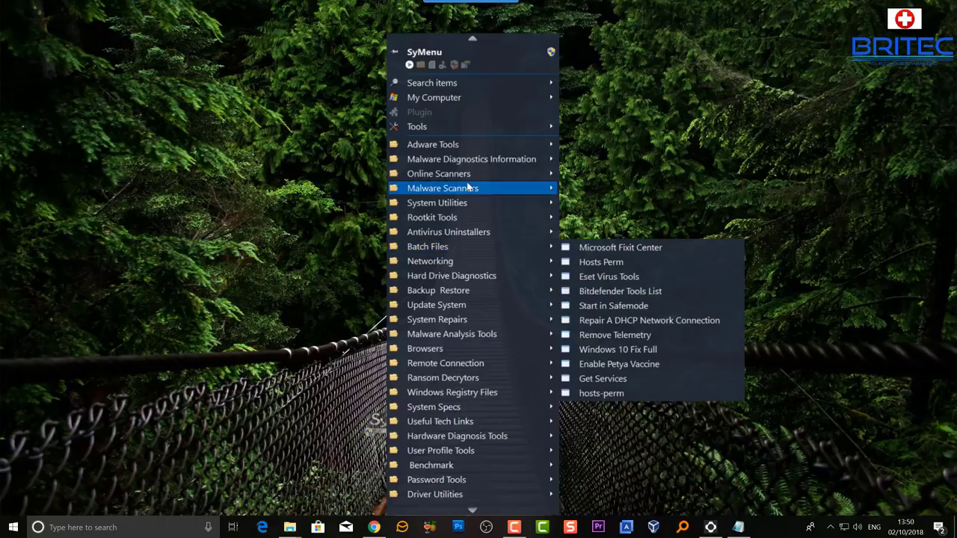
{"action": "mouse_move", "coordinate": [460, 246]}
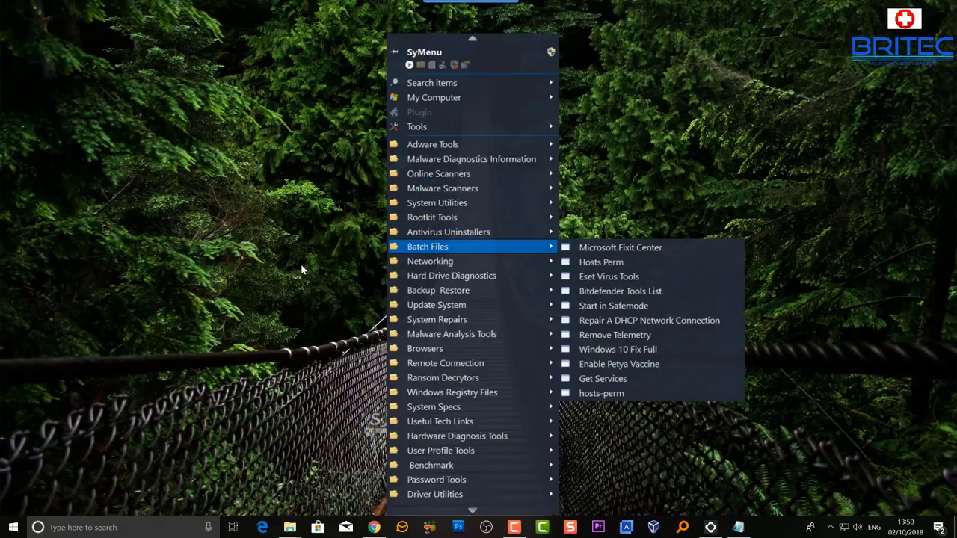
{"action": "left_click", "coordinate": [609, 44]}
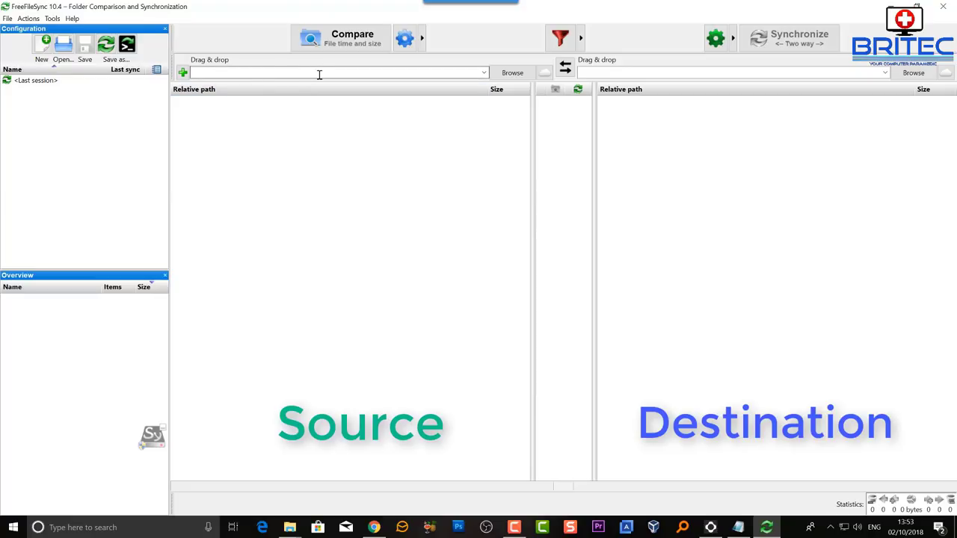
Choose the desktop folder Britec Tool Kit New as the FreeFileSync source
{"action": "left_click", "coordinate": [512, 73]}
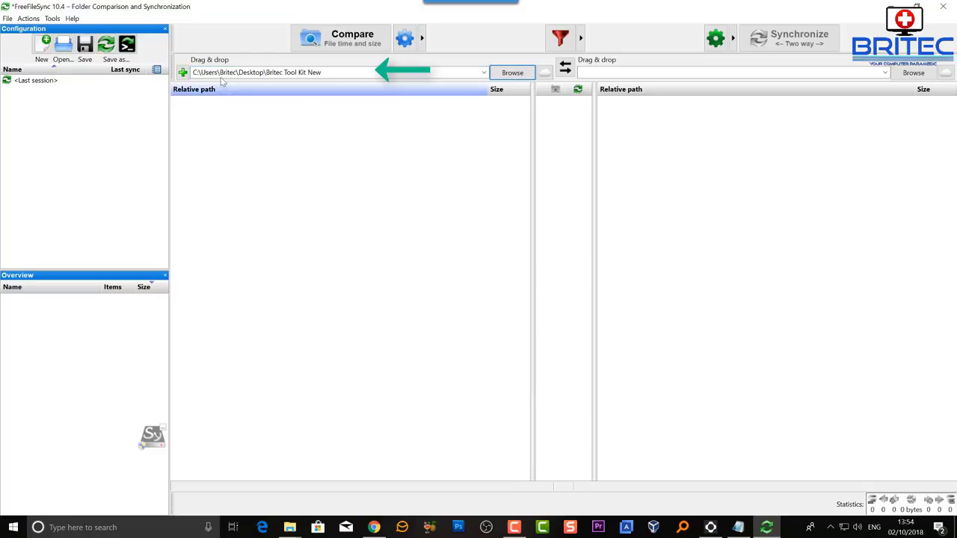
{"action": "triple_click", "coordinate": [292, 75]}
{"action": "left_click", "coordinate": [272, 124]}
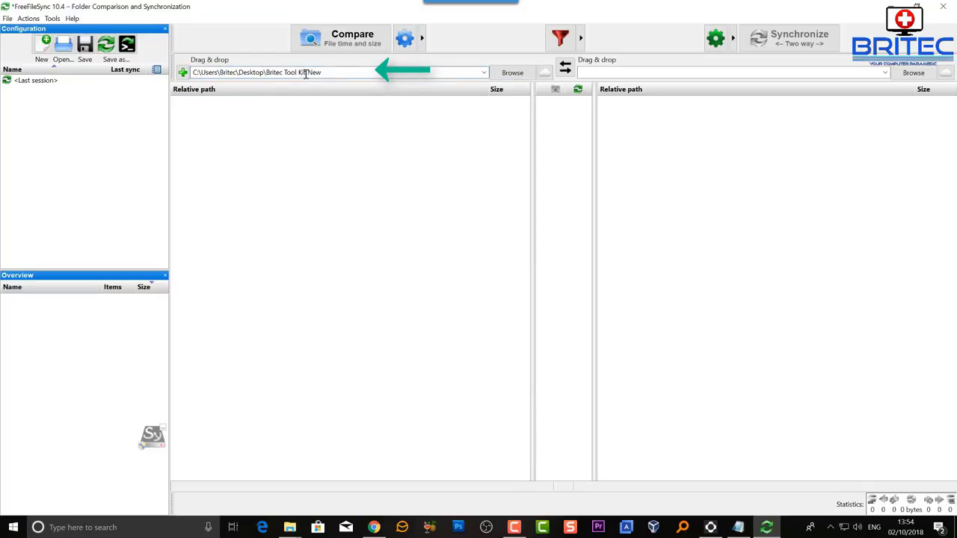
{"action": "triple_click", "coordinate": [332, 72]}
{"action": "left_click", "coordinate": [288, 73]}
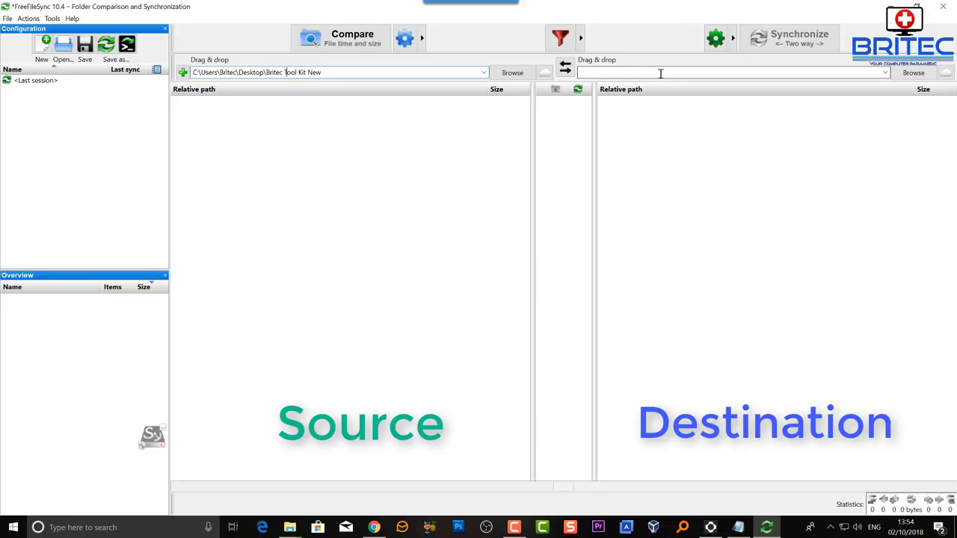
{"action": "left_click", "coordinate": [913, 72]}
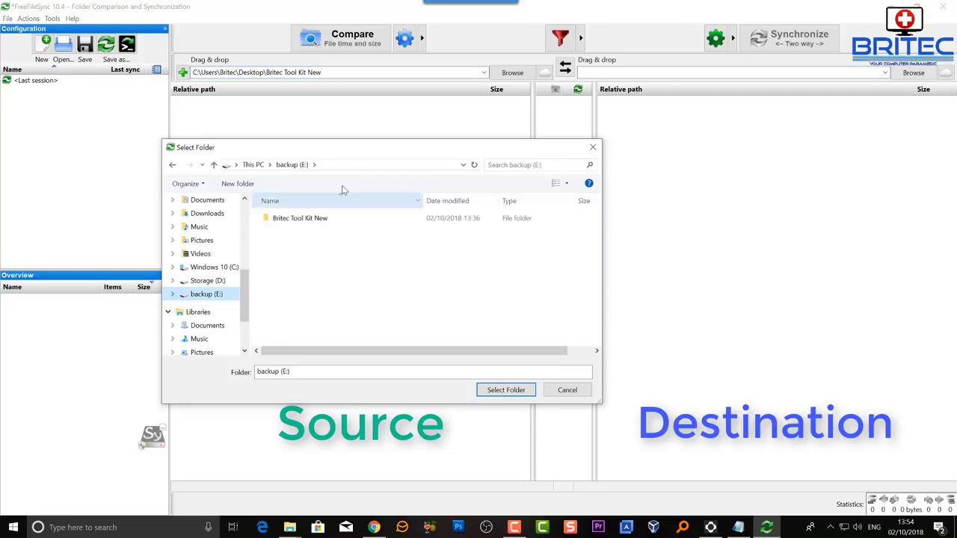
{"action": "left_click_drag", "start_coordinate": [338, 153], "coordinate": [447, 164]}
{"action": "left_click", "coordinate": [415, 233]}
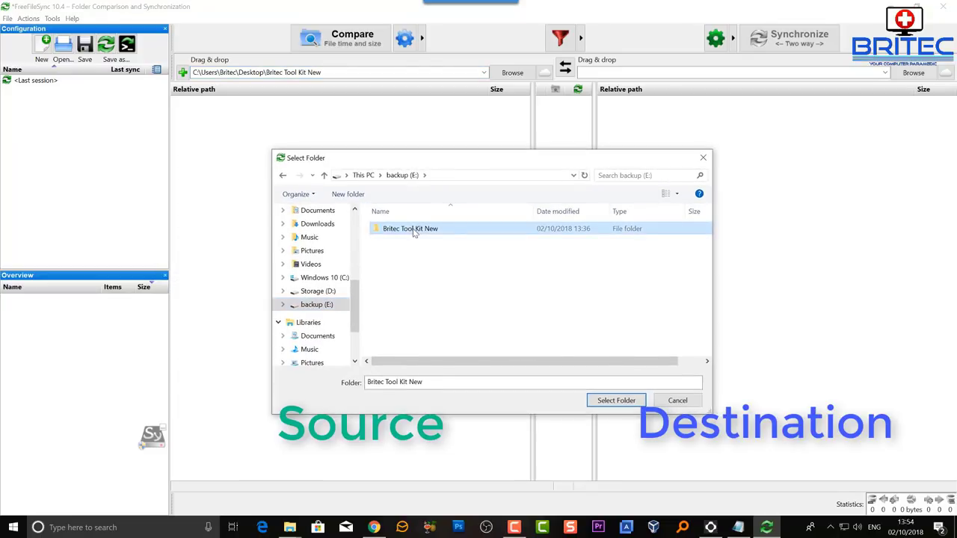
{"action": "left_click", "coordinate": [612, 402]}
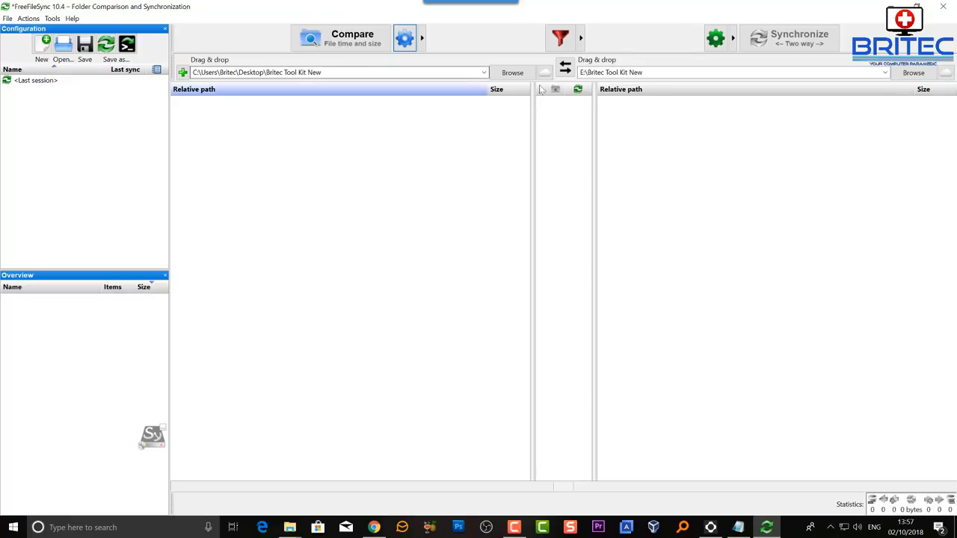
{"action": "left_click", "coordinate": [320, 72]}
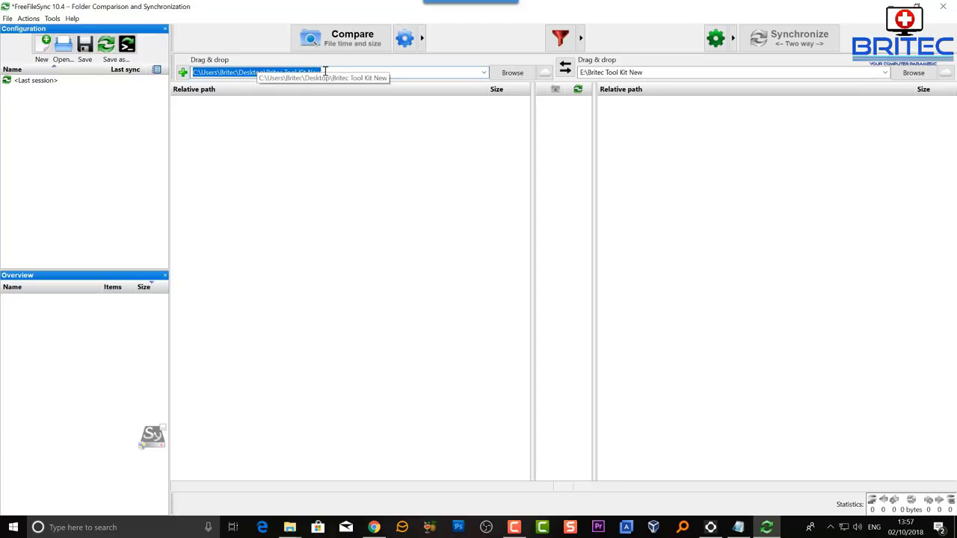
{"action": "left_click", "coordinate": [615, 73]}
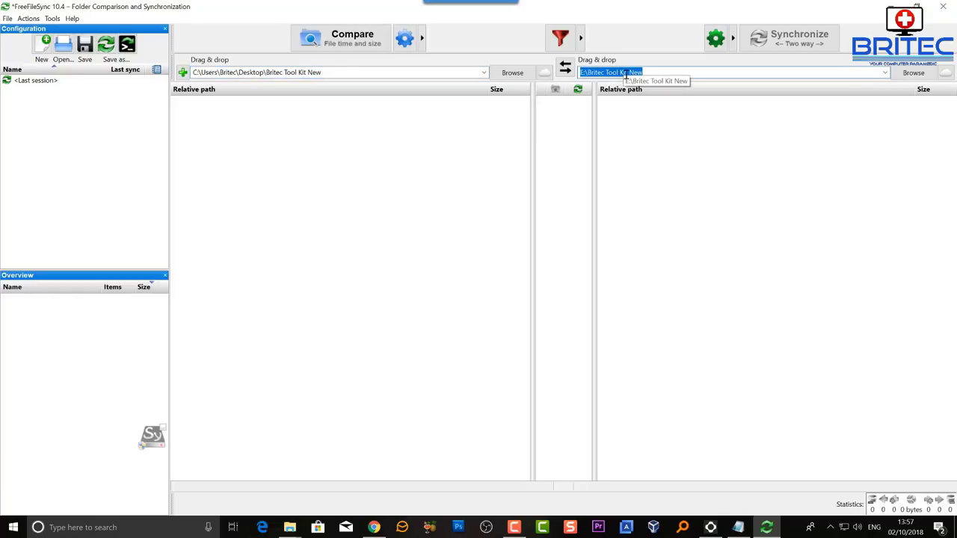
Open the settings dialog on its Filter tab to view the include and exclude rules
{"action": "left_click", "coordinate": [404, 39]}
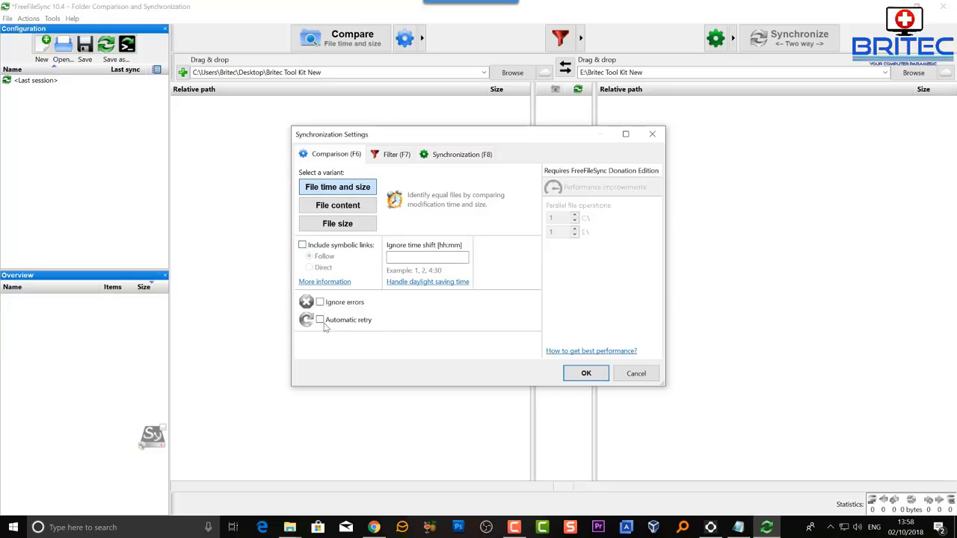
{"action": "left_click", "coordinate": [396, 155]}
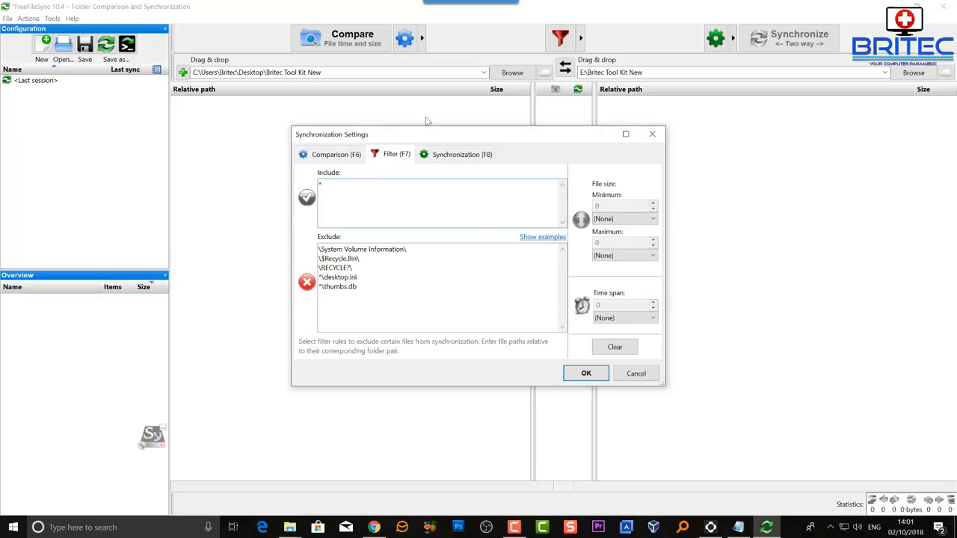
Show the Synchronization tab with Mirror as the current variant
{"action": "left_click", "coordinate": [443, 157]}
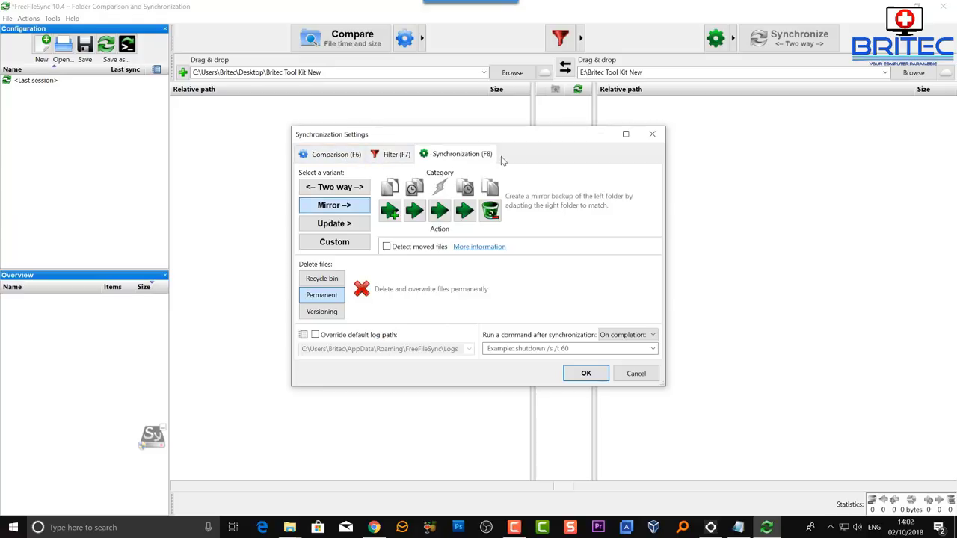
Try the Two way, Update and Custom variants, settle on Mirror, and send deletions to Recycle bin
{"action": "left_click", "coordinate": [329, 188]}
{"action": "left_click", "coordinate": [327, 205]}
{"action": "left_click", "coordinate": [329, 223]}
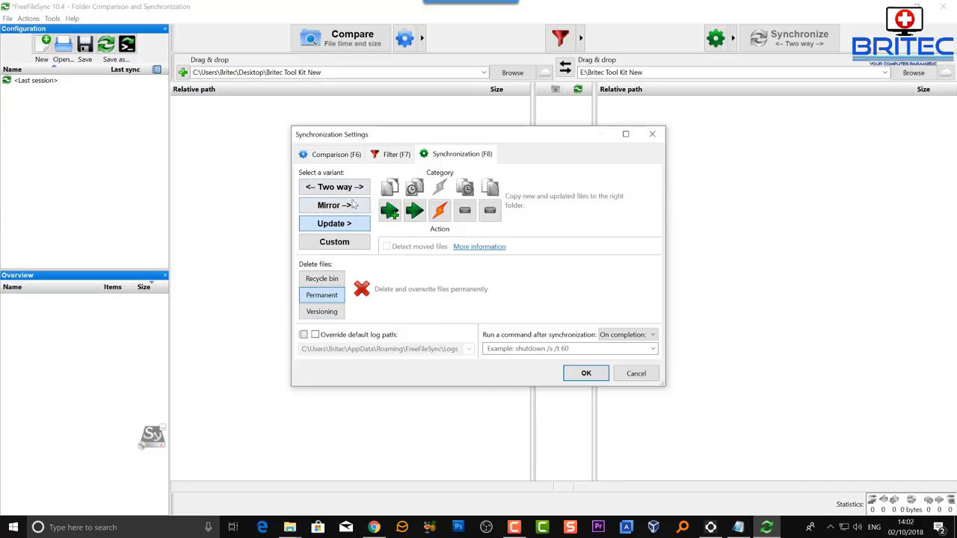
{"action": "left_click", "coordinate": [335, 206]}
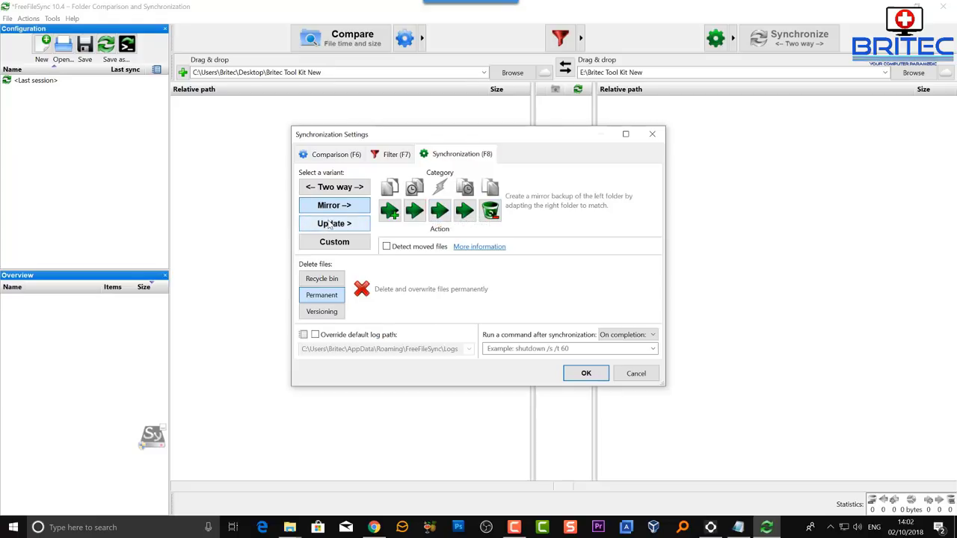
{"action": "left_click", "coordinate": [334, 187]}
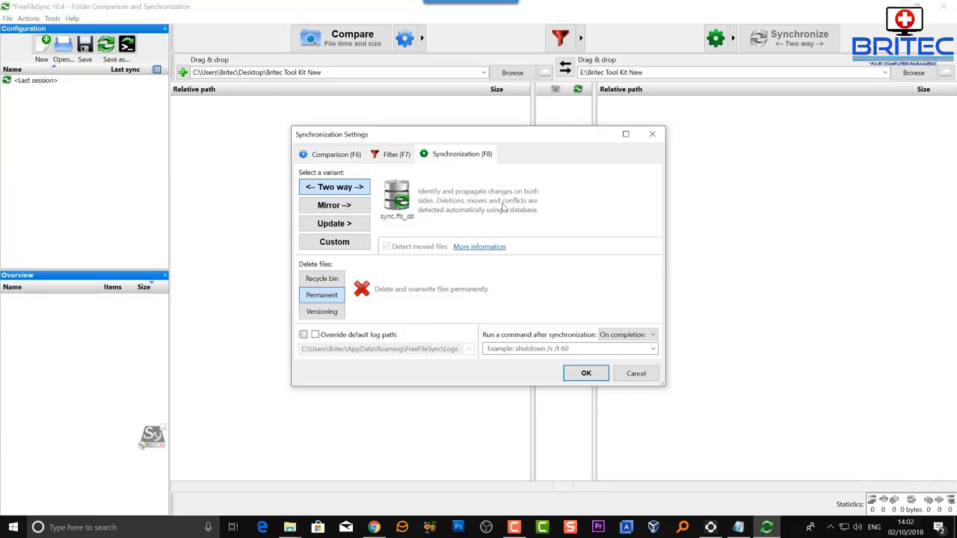
{"action": "left_click", "coordinate": [354, 207]}
{"action": "left_click", "coordinate": [349, 225]}
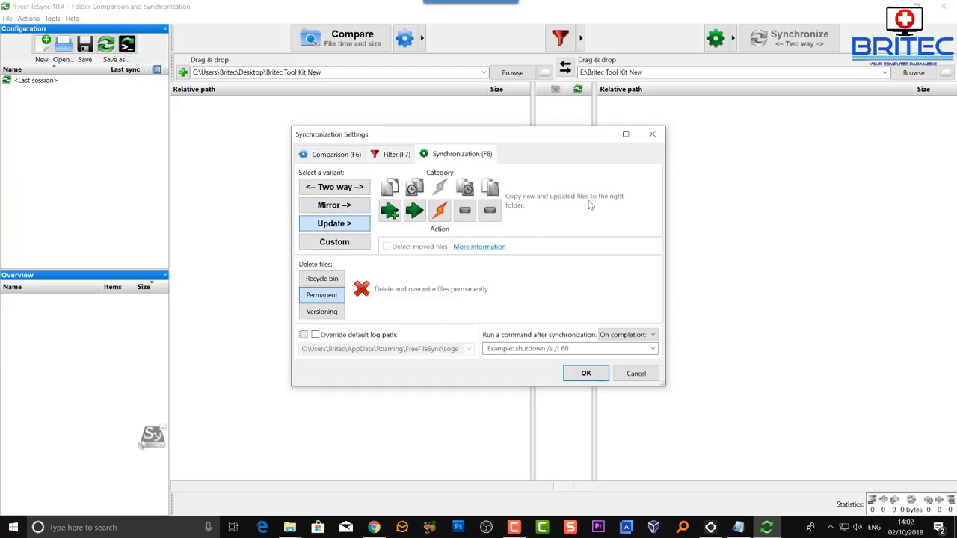
{"action": "left_click", "coordinate": [329, 206]}
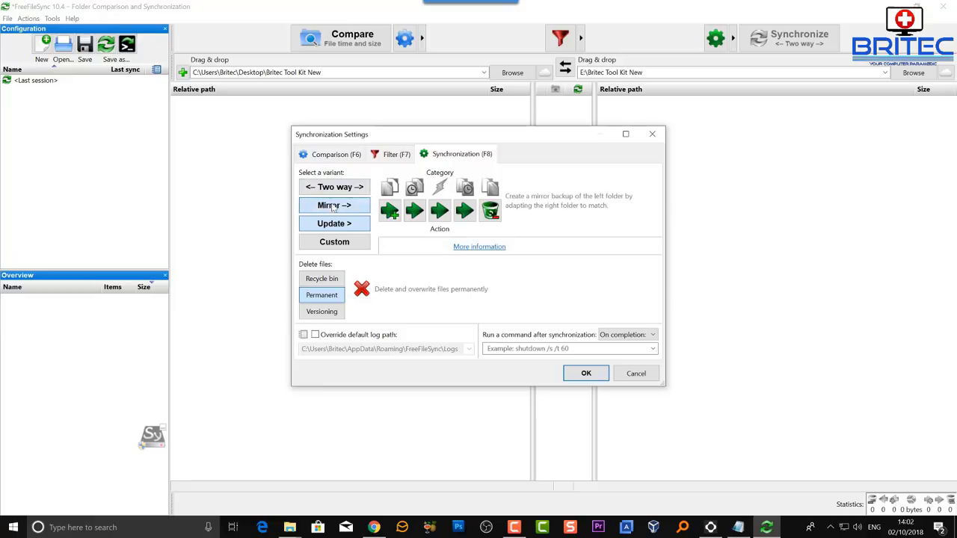
{"action": "left_click", "coordinate": [343, 242]}
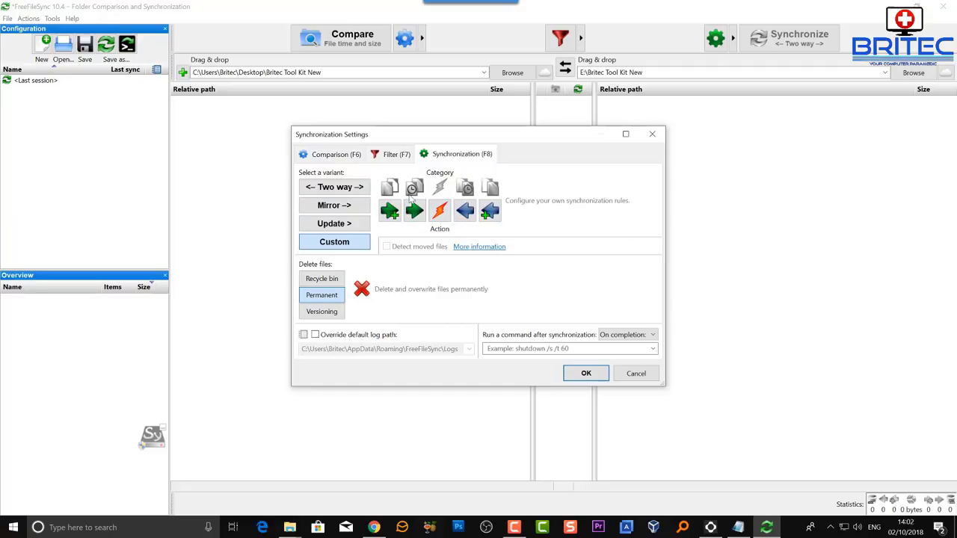
{"action": "left_click", "coordinate": [340, 211]}
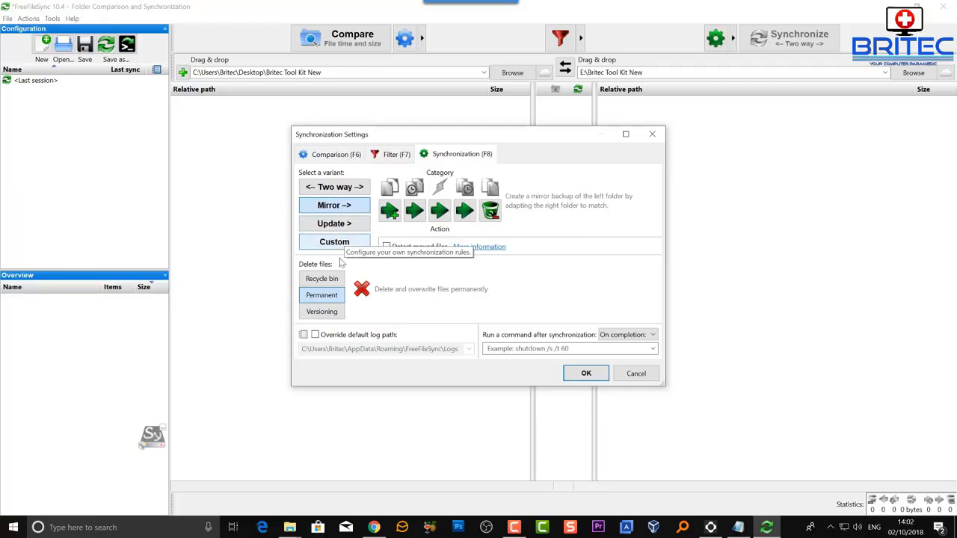
{"action": "left_click", "coordinate": [323, 280]}
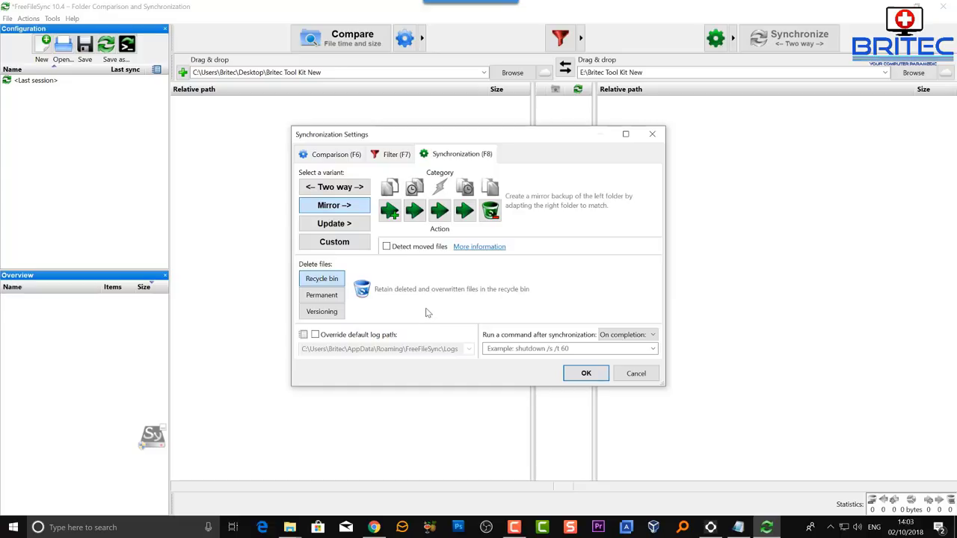
Switch deletion to Permanent, keep the command at On completion, apply, and compare: all 6,688 files match
{"action": "left_click", "coordinate": [323, 296]}
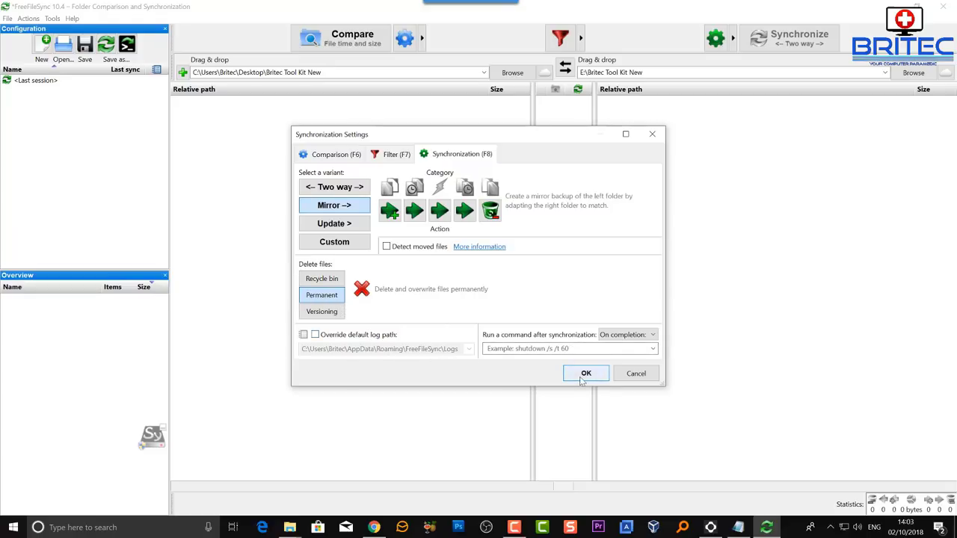
{"action": "left_click", "coordinate": [652, 336]}
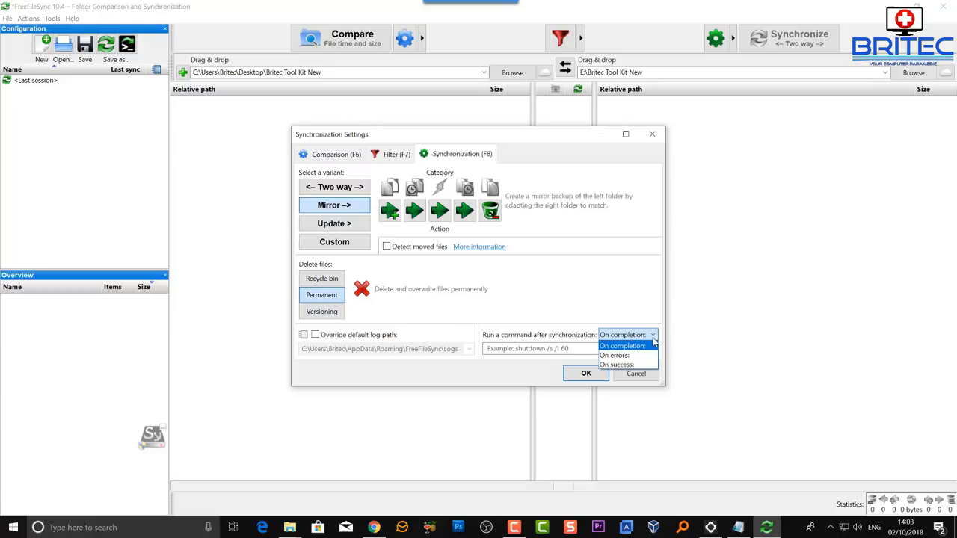
{"action": "left_click", "coordinate": [606, 340]}
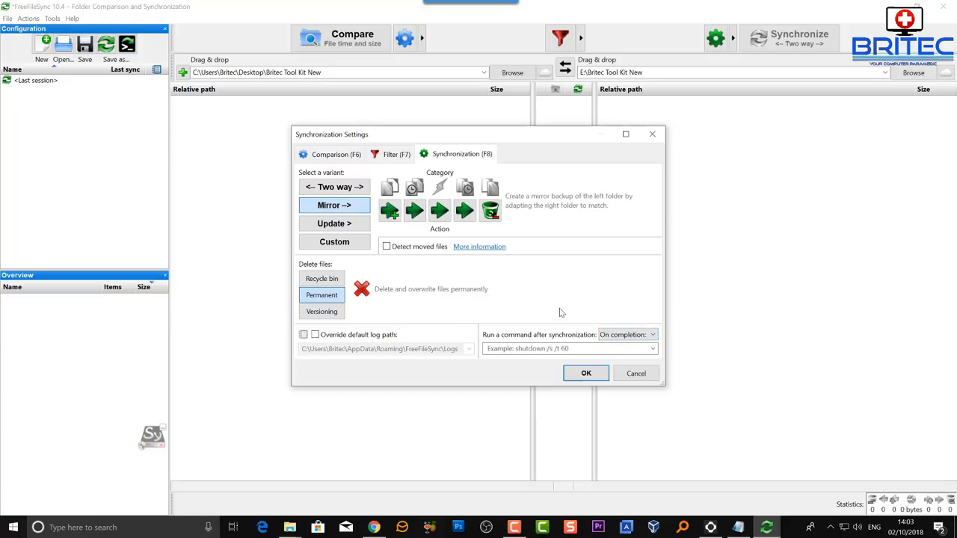
{"action": "left_click", "coordinate": [652, 335]}
{"action": "left_click", "coordinate": [654, 334]}
{"action": "left_click", "coordinate": [523, 349]}
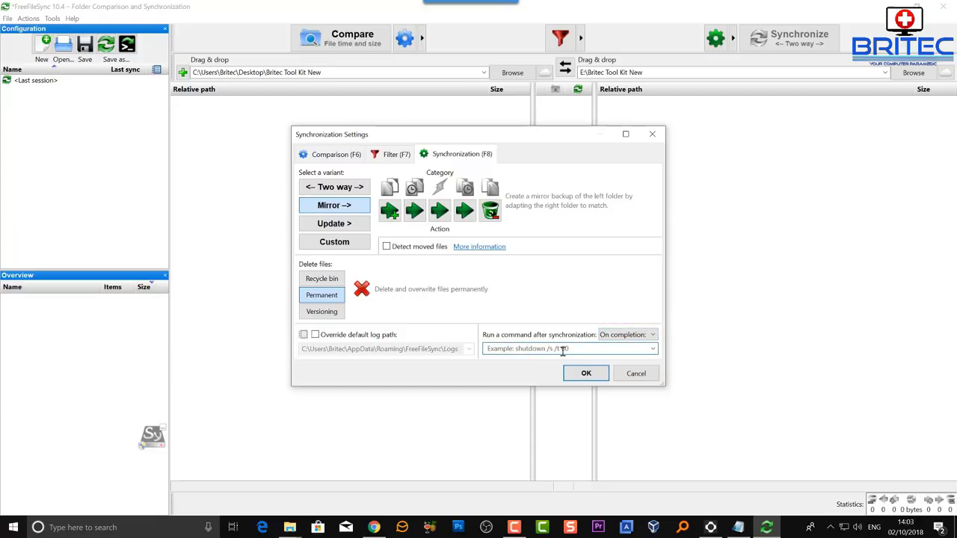
{"action": "left_click", "coordinate": [643, 335]}
{"action": "left_click", "coordinate": [643, 341]}
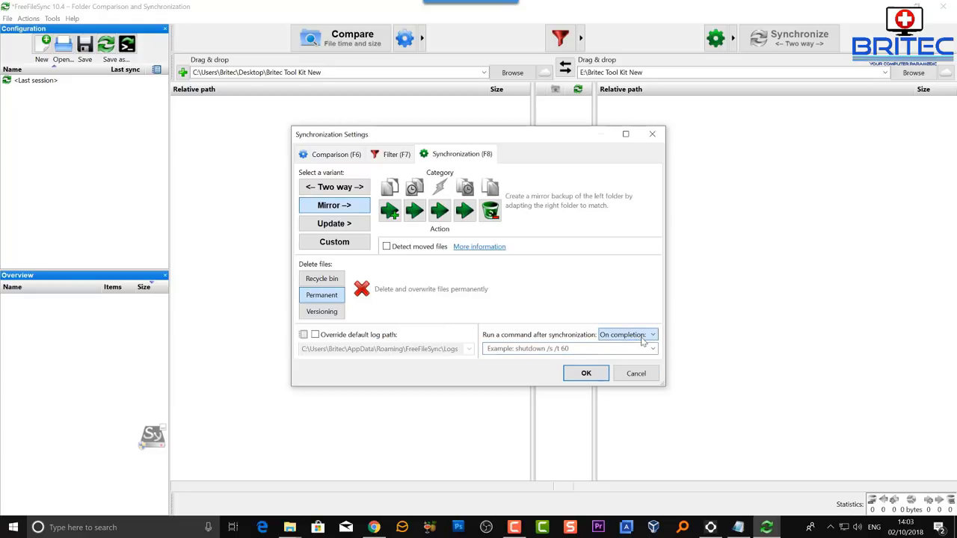
{"action": "left_click", "coordinate": [586, 374]}
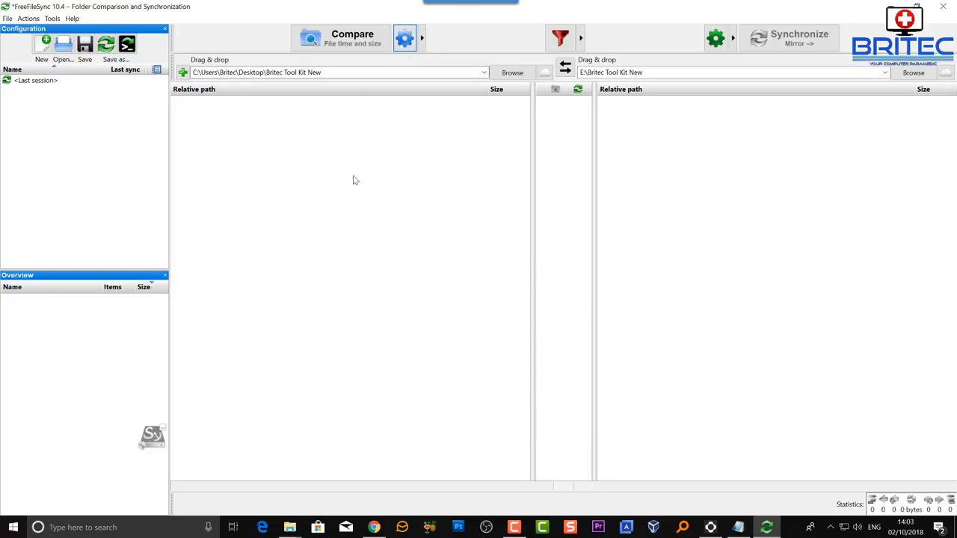
{"action": "left_click", "coordinate": [359, 49]}
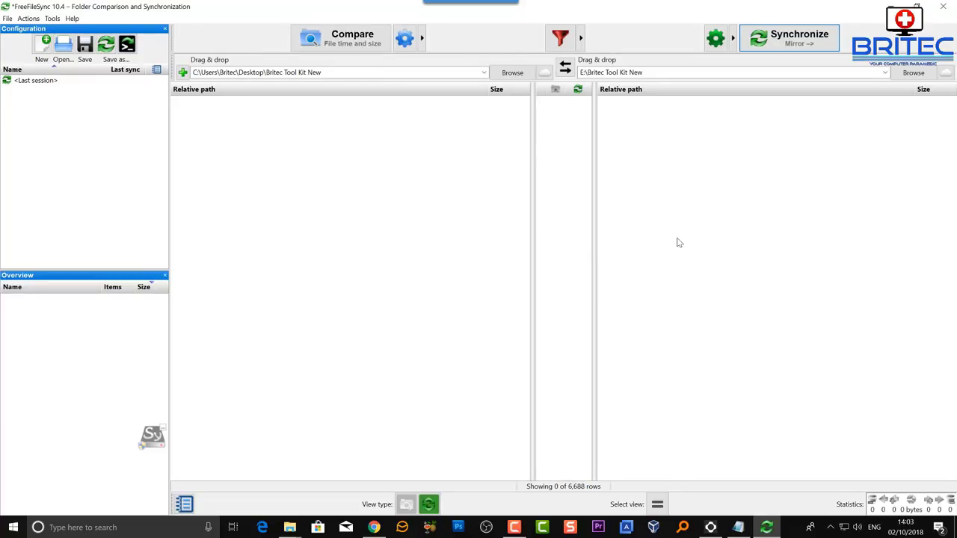
{"action": "right_click", "coordinate": [289, 527]}
{"action": "left_click", "coordinate": [285, 468]}
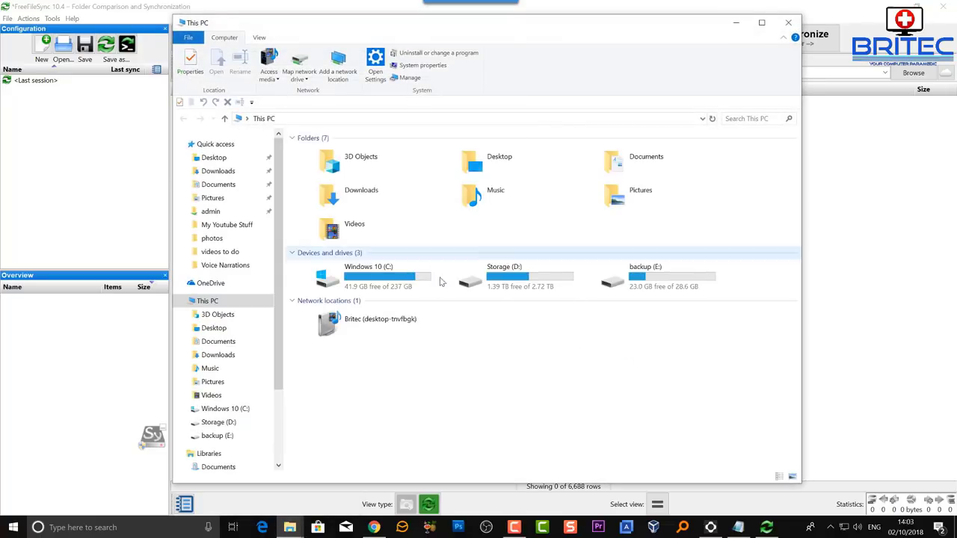
{"action": "double_click", "coordinate": [621, 281]}
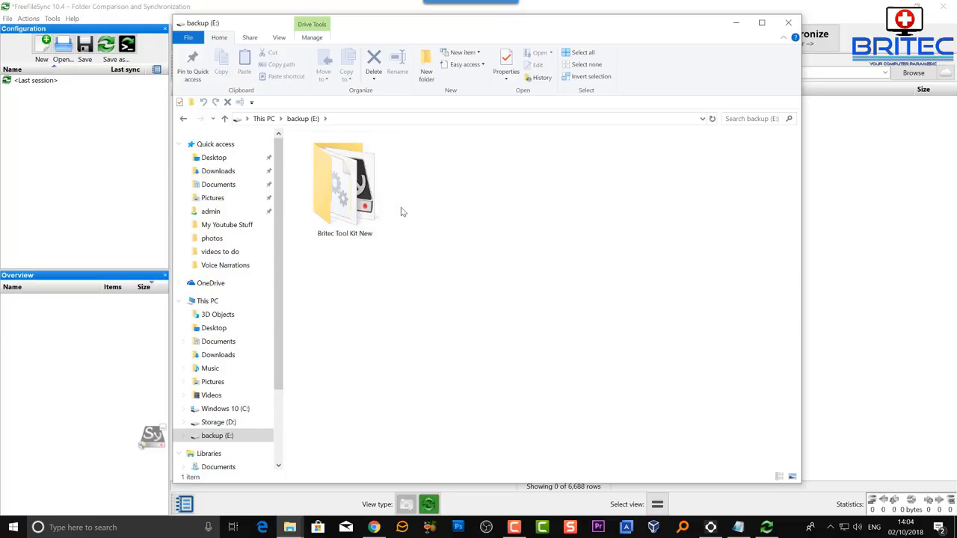
{"action": "left_click", "coordinate": [789, 23]}
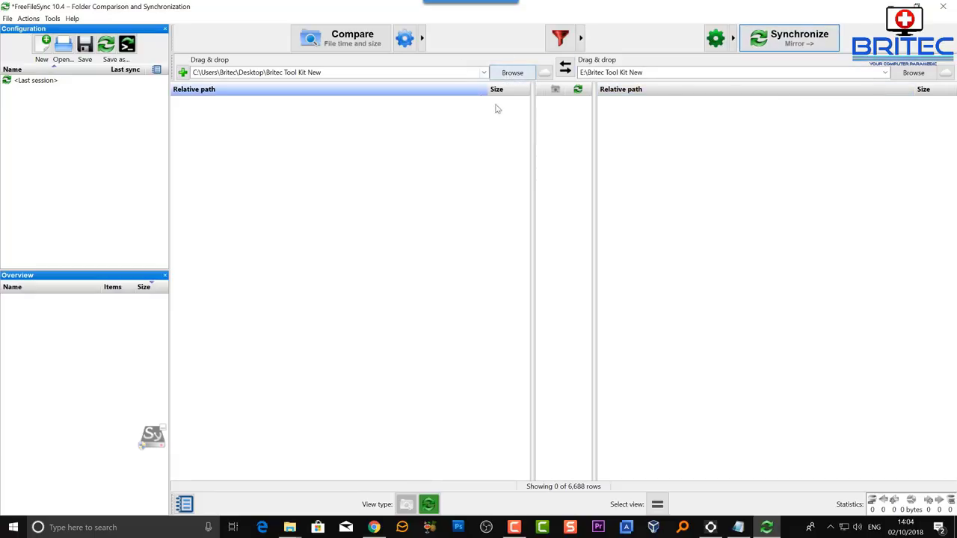
Run the Mirror synchronization, which processes 0 items, and close the report
{"action": "left_click", "coordinate": [770, 46]}
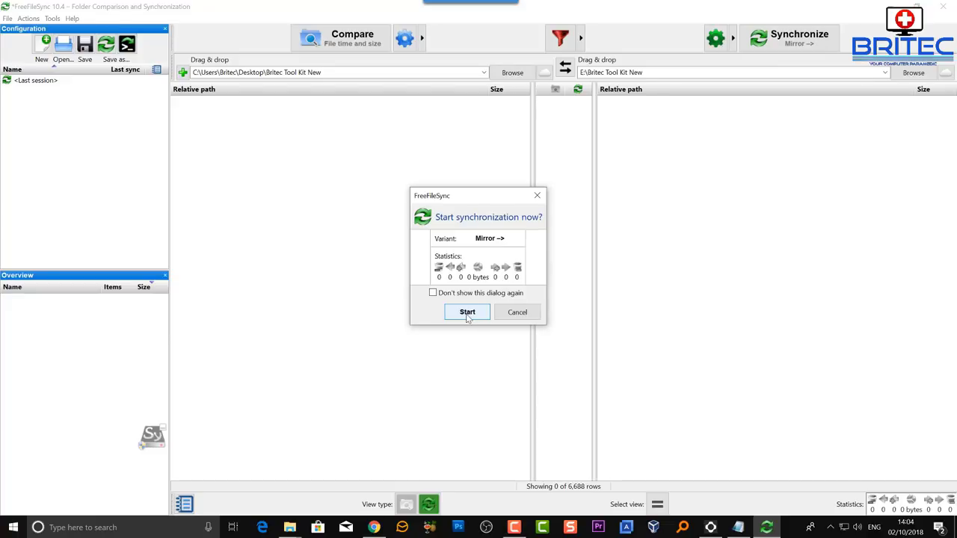
{"action": "left_click", "coordinate": [467, 314]}
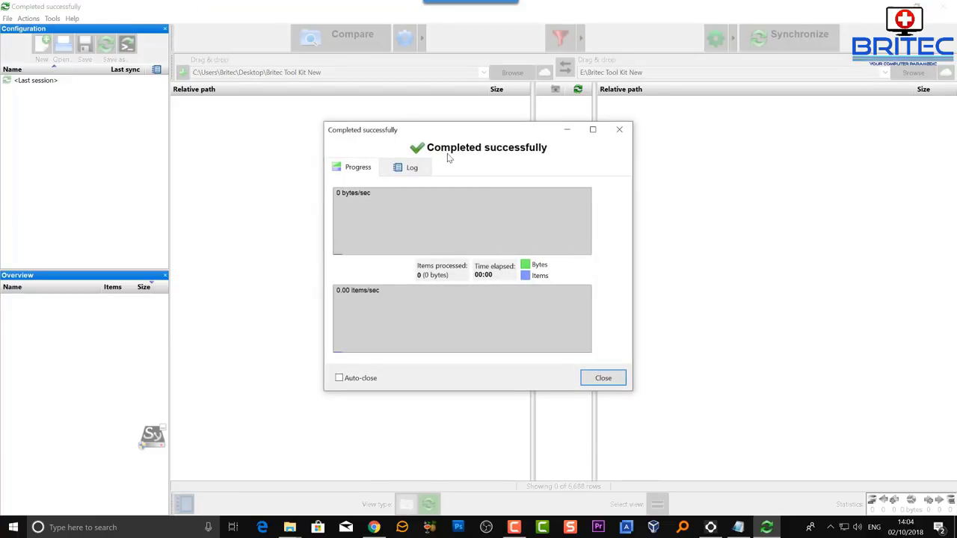
{"action": "left_click", "coordinate": [601, 383]}
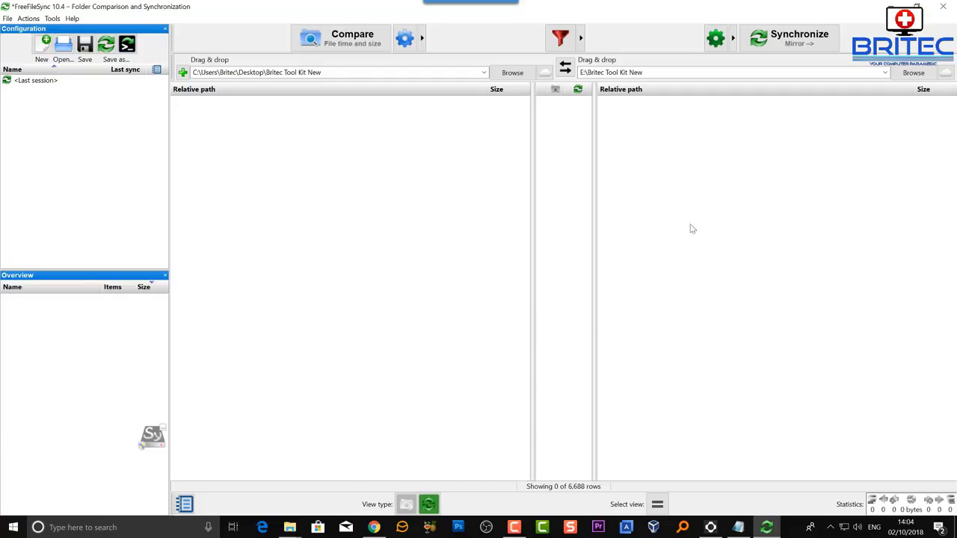
Bring the toolkit's Explorer window forward and open its ProgramFiles folder
{"action": "mouse_move", "coordinate": [289, 527]}
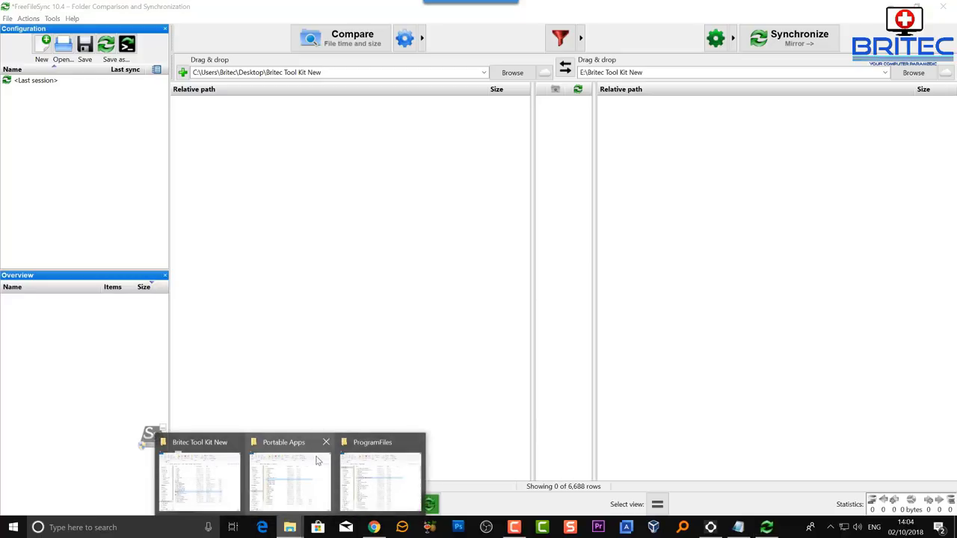
{"action": "left_click", "coordinate": [377, 464]}
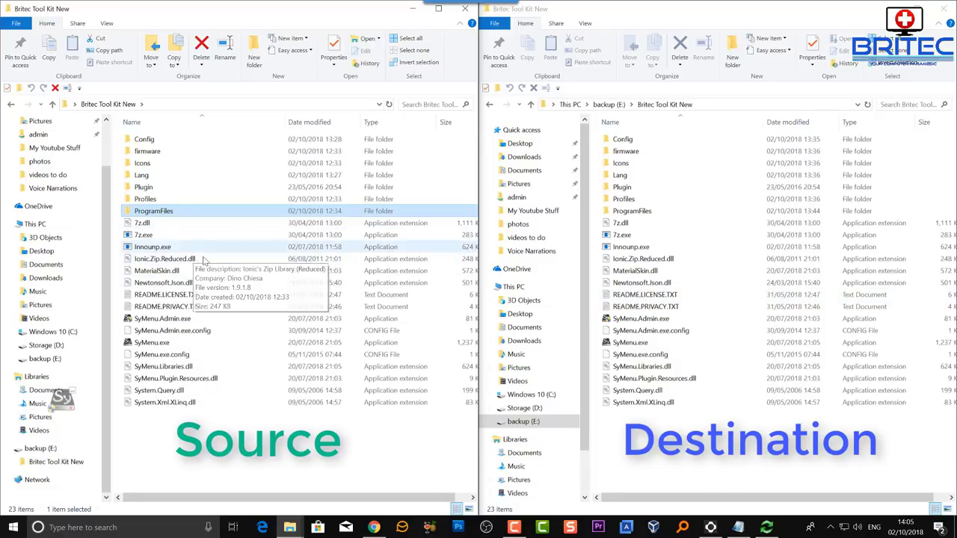
{"action": "double_click", "coordinate": [163, 211]}
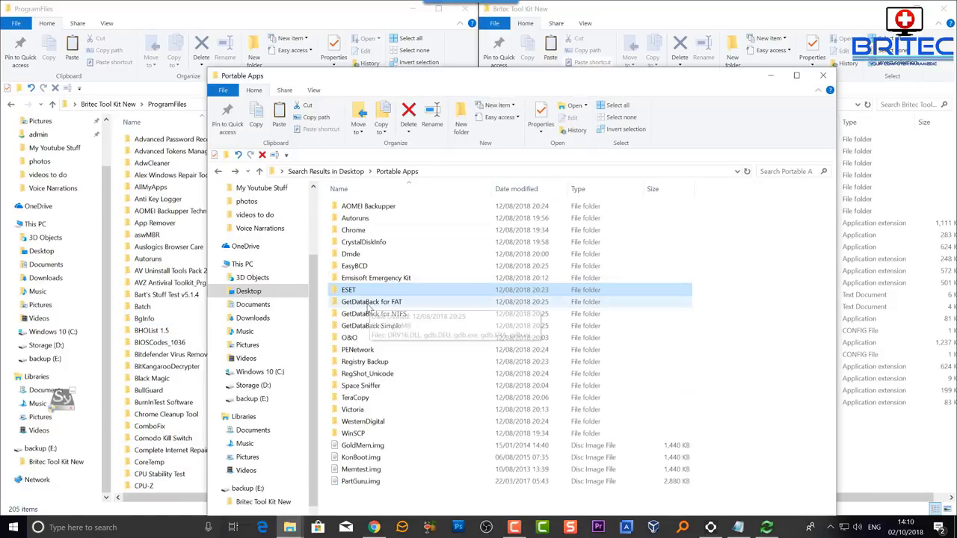
Copy the O&O folder from Portable Apps and paste it into the toolkit's ProgramFiles folder
{"action": "left_click", "coordinate": [364, 304]}
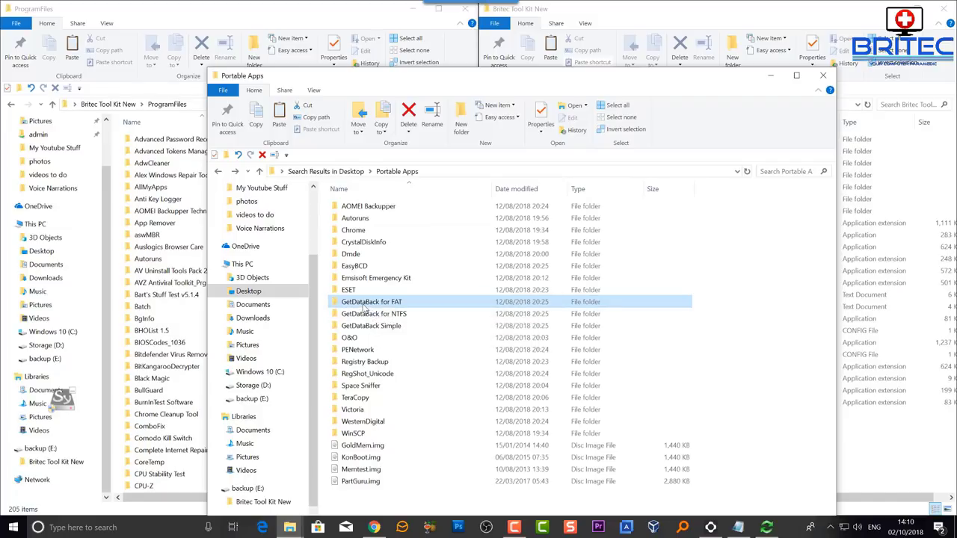
{"action": "left_click", "coordinate": [347, 338]}
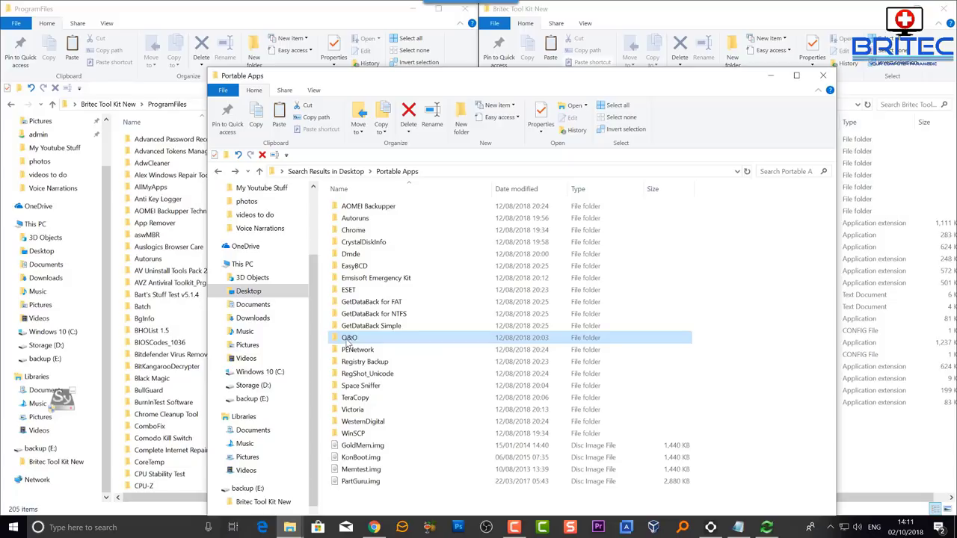
{"action": "mouse_move", "coordinate": [347, 339]}
{"action": "left_mouse_down"}
{"action": "mouse_move", "coordinate": [329, 322]}
{"action": "mouse_move", "coordinate": [178, 327]}
{"action": "mouse_move", "coordinate": [346, 339]}
{"action": "left_mouse_up"}
{"action": "right_click", "coordinate": [345, 337]}
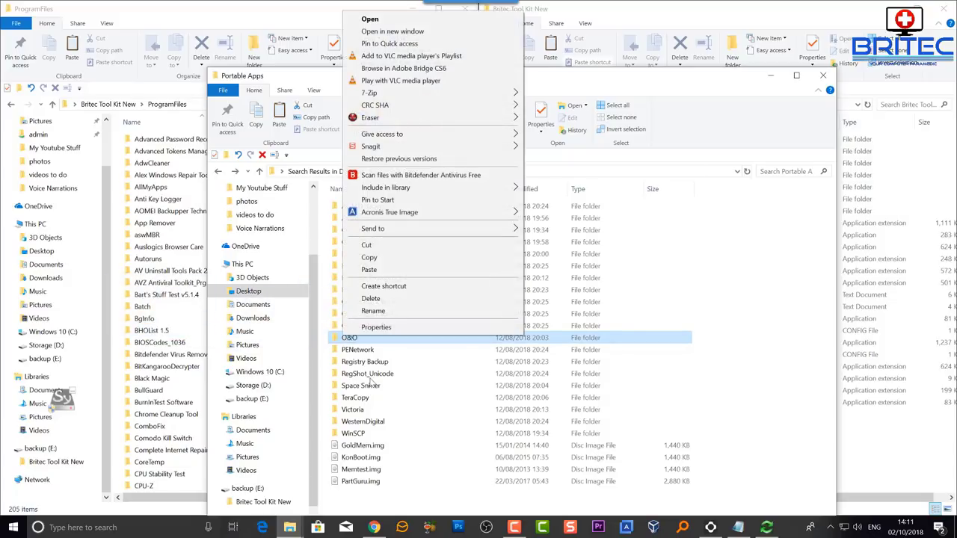
{"action": "left_click", "coordinate": [370, 257]}
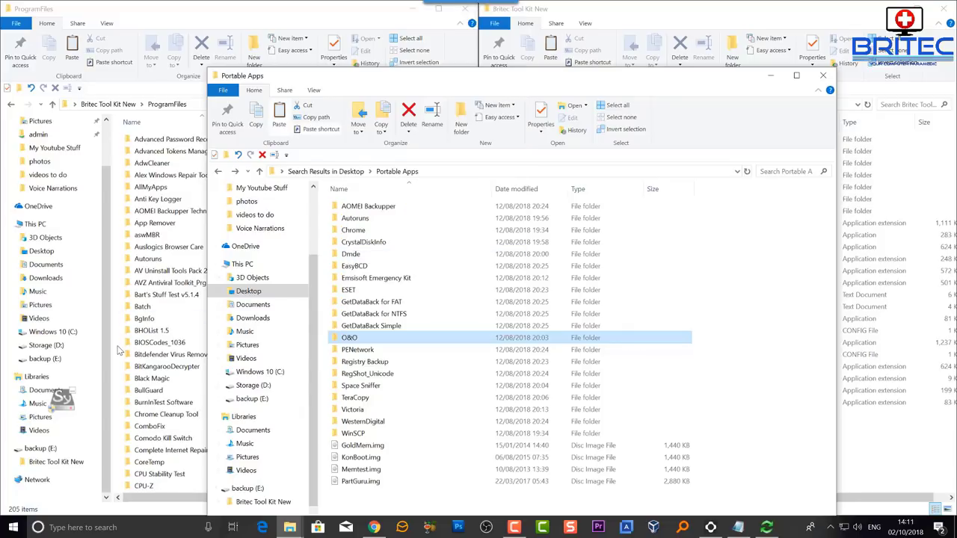
{"action": "right_click", "coordinate": [120, 349]}
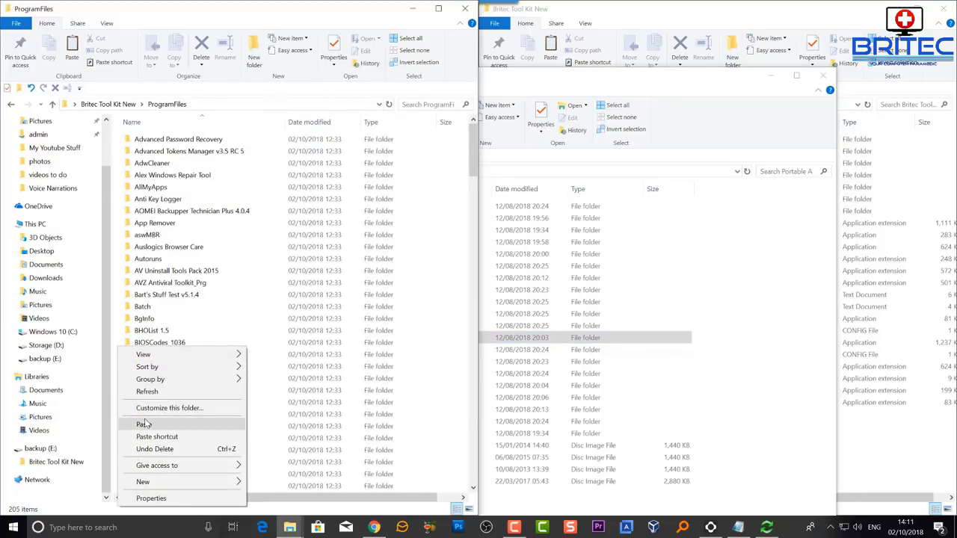
{"action": "left_click", "coordinate": [144, 423]}
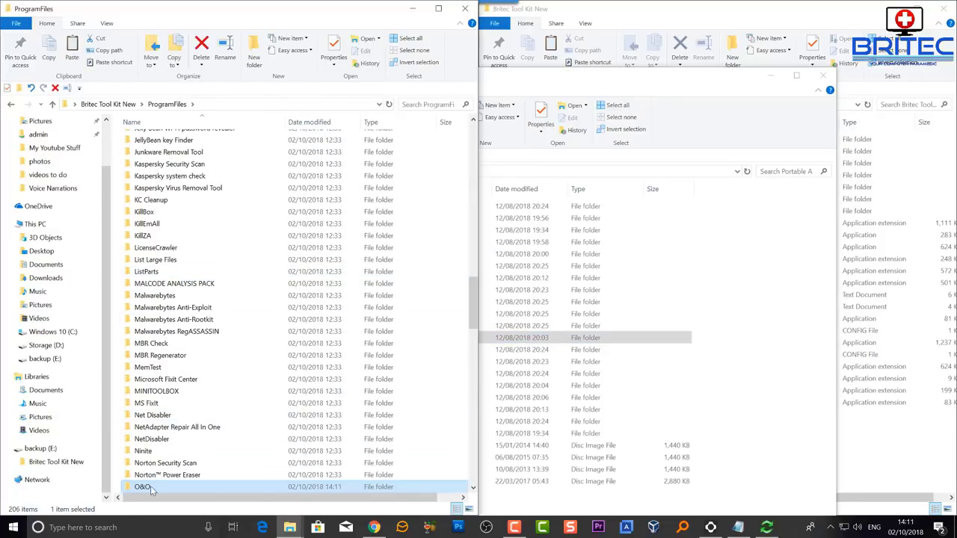
Inside the copied O&O folder, copy the full OORegEdt.exe file name, leaving it unchanged
{"action": "double_click", "coordinate": [146, 487]}
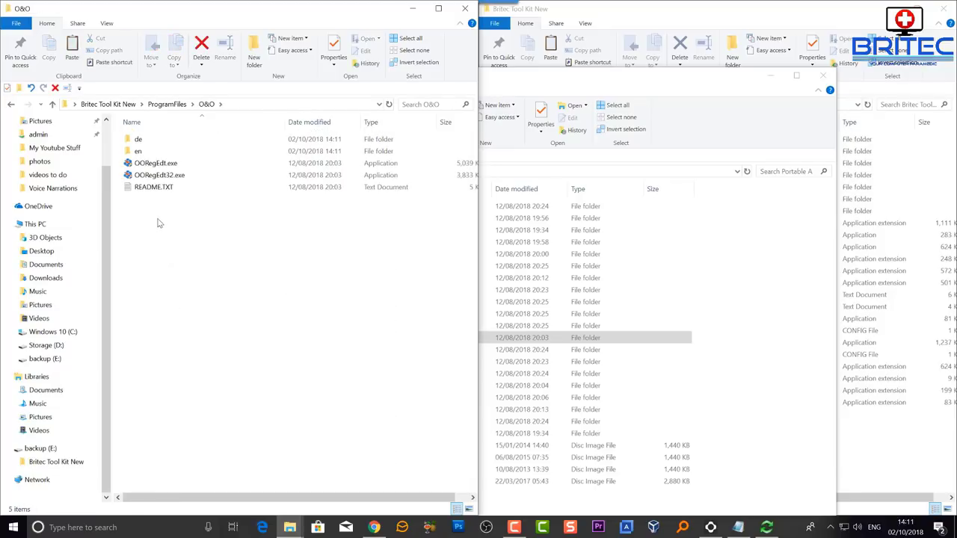
{"action": "left_click", "coordinate": [154, 167]}
{"action": "right_click", "coordinate": [154, 168]}
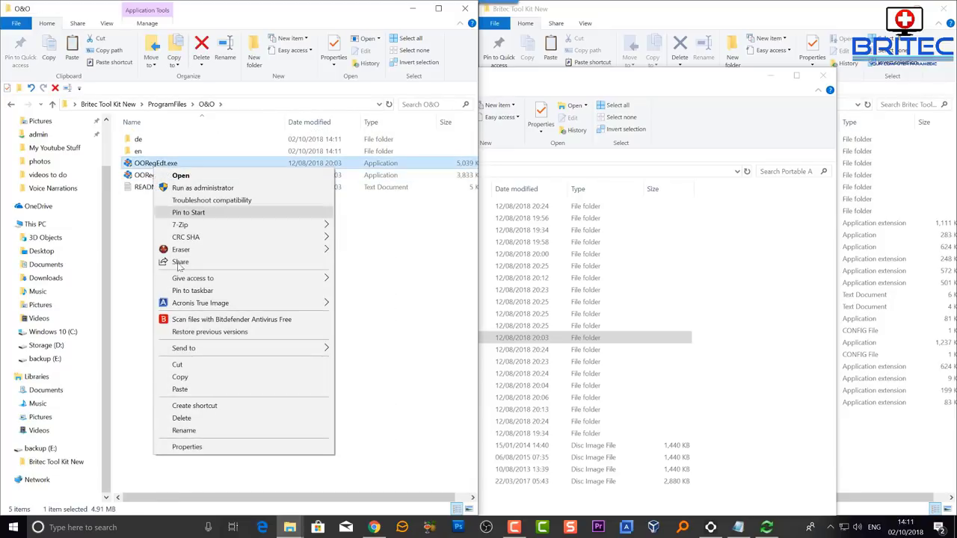
{"action": "left_click", "coordinate": [185, 432]}
{"action": "key", "text": "ctrl+a"}
{"action": "right_click", "coordinate": [156, 161]}
{"action": "left_click", "coordinate": [181, 194]}
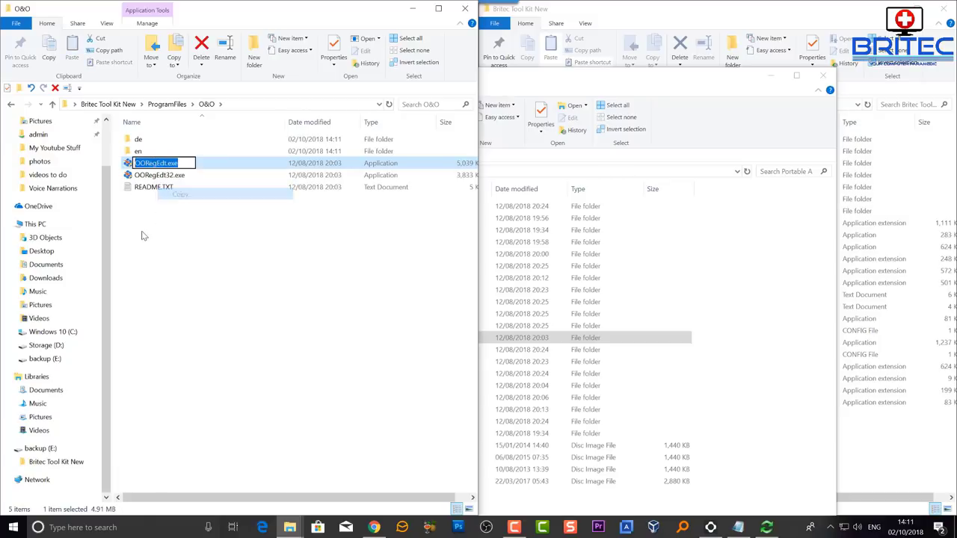
{"action": "left_click", "coordinate": [144, 236]}
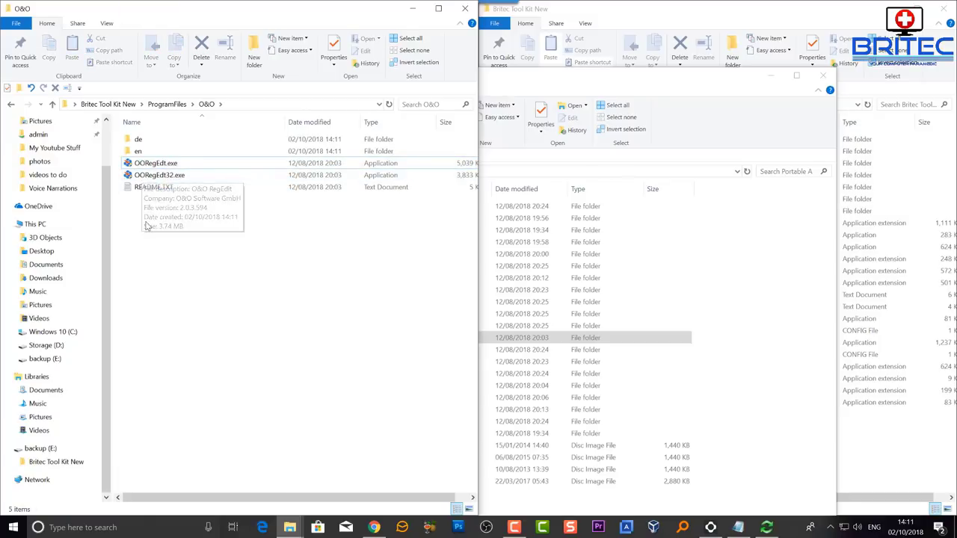
Return to the ProgramFiles folder and minimize the Portable Apps window
{"action": "left_click", "coordinate": [12, 106]}
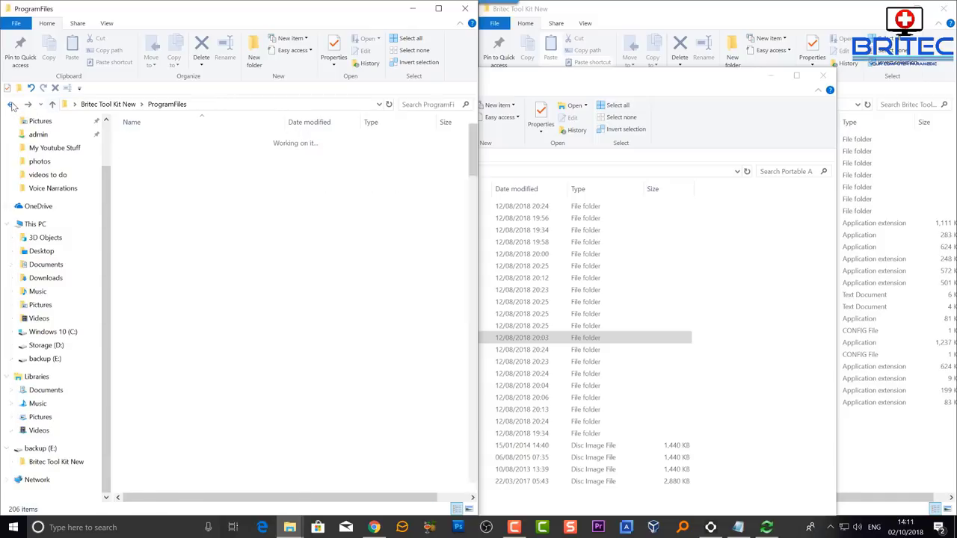
{"action": "left_click", "coordinate": [600, 83]}
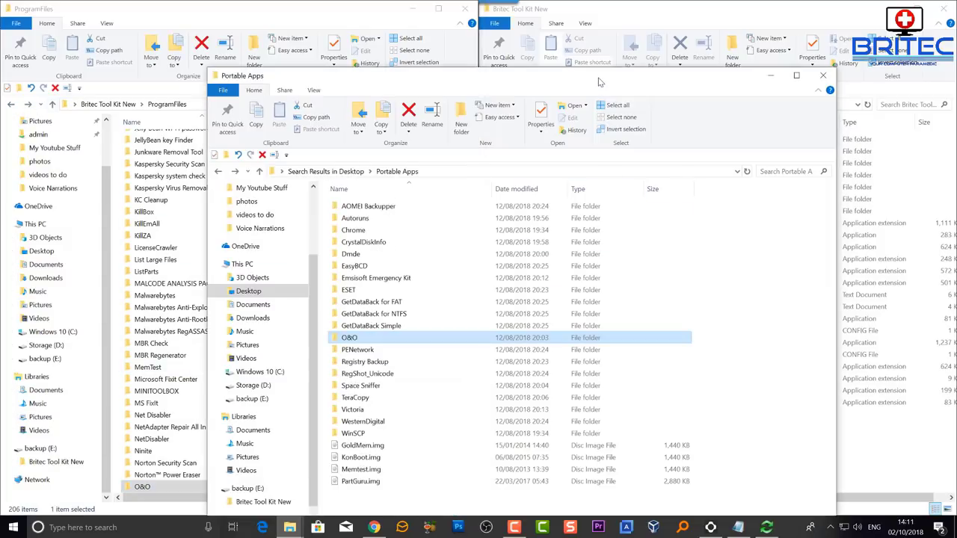
{"action": "left_click", "coordinate": [770, 77]}
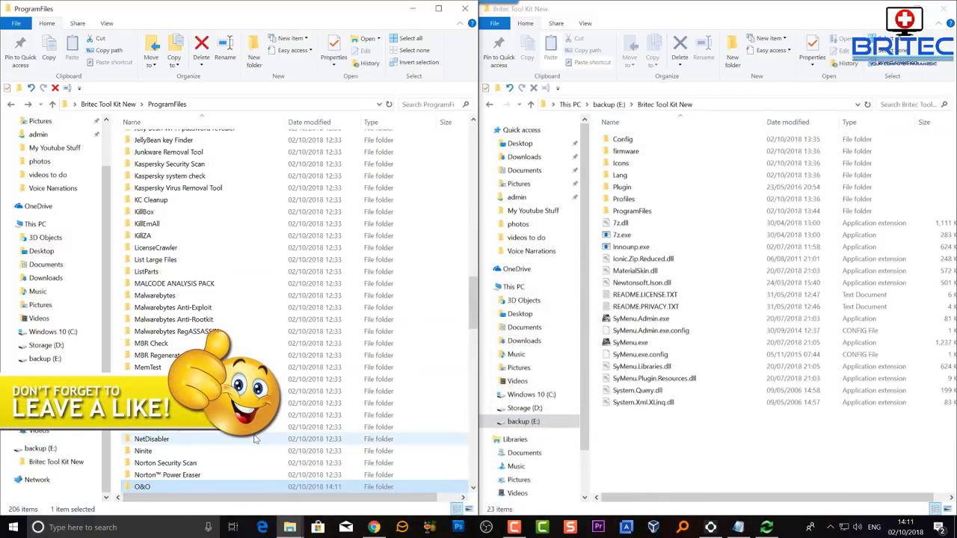
From the SyMenu tray icon, open Tools > Configuration
{"action": "left_click", "coordinate": [831, 527]}
{"action": "left_click", "coordinate": [840, 506]}
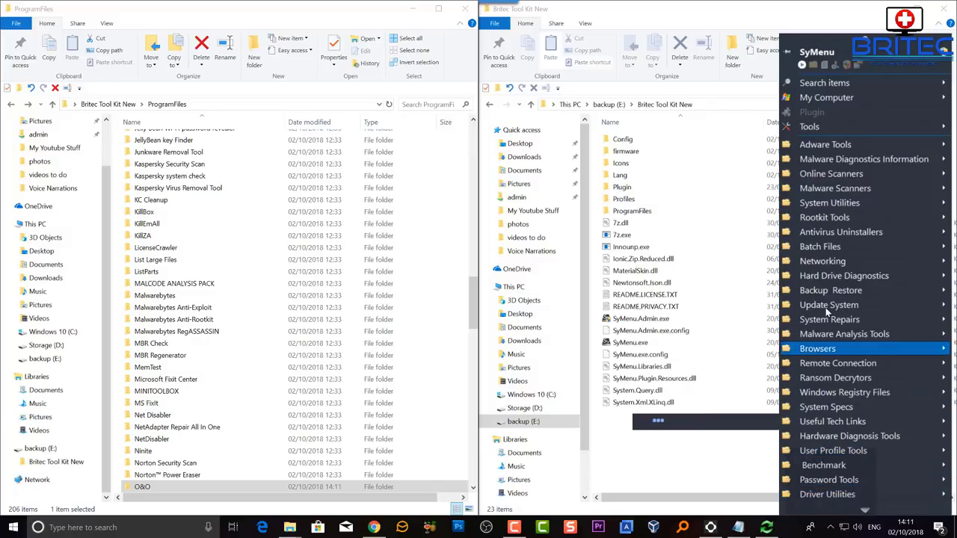
{"action": "mouse_move", "coordinate": [824, 108]}
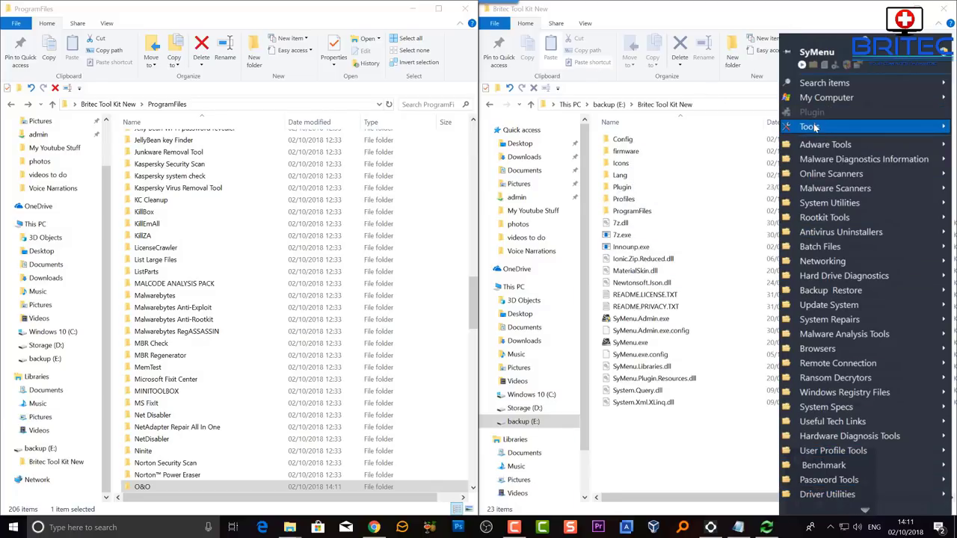
{"action": "left_click", "coordinate": [751, 129]}
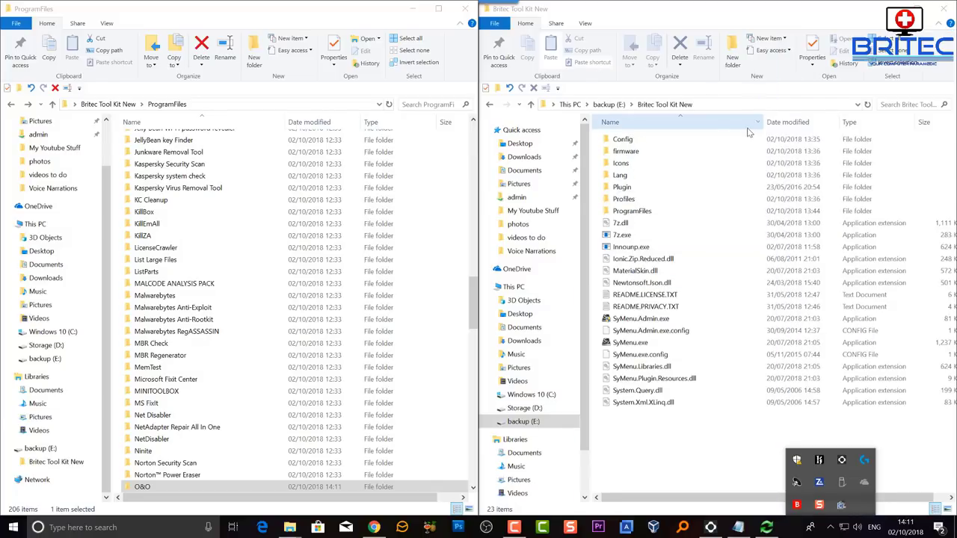
Add a new program entry under System Utilities named OORegEdt.exe
{"action": "left_click", "coordinate": [274, 192]}
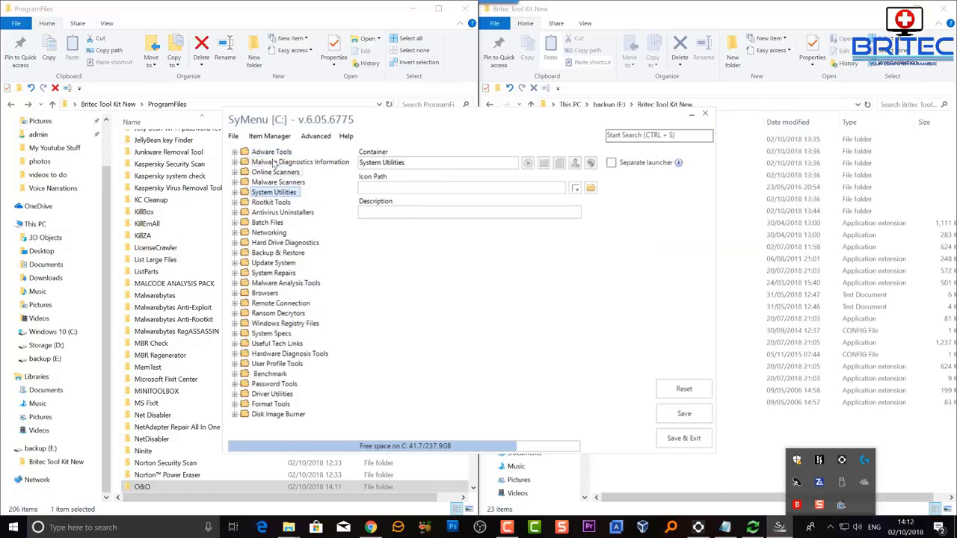
{"action": "left_click", "coordinate": [270, 137]}
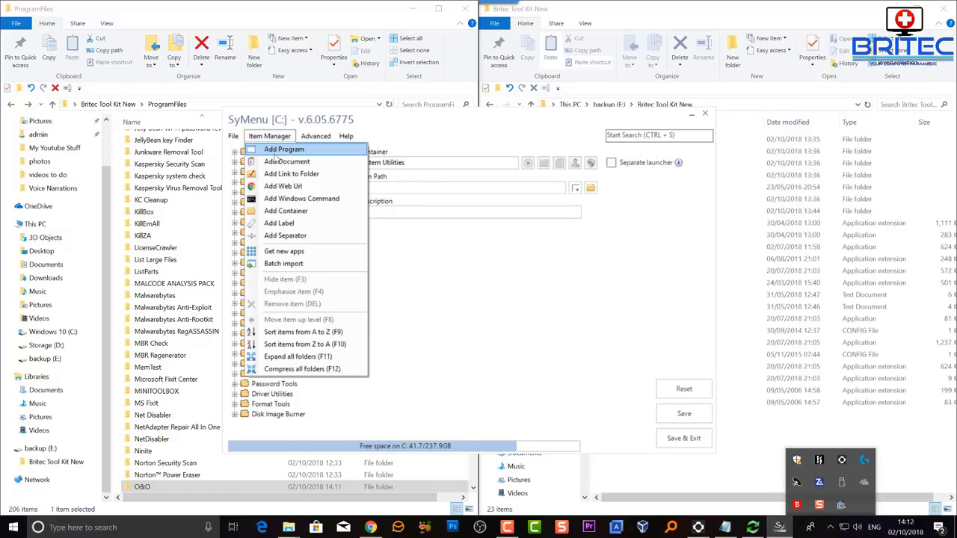
{"action": "left_click", "coordinate": [274, 152]}
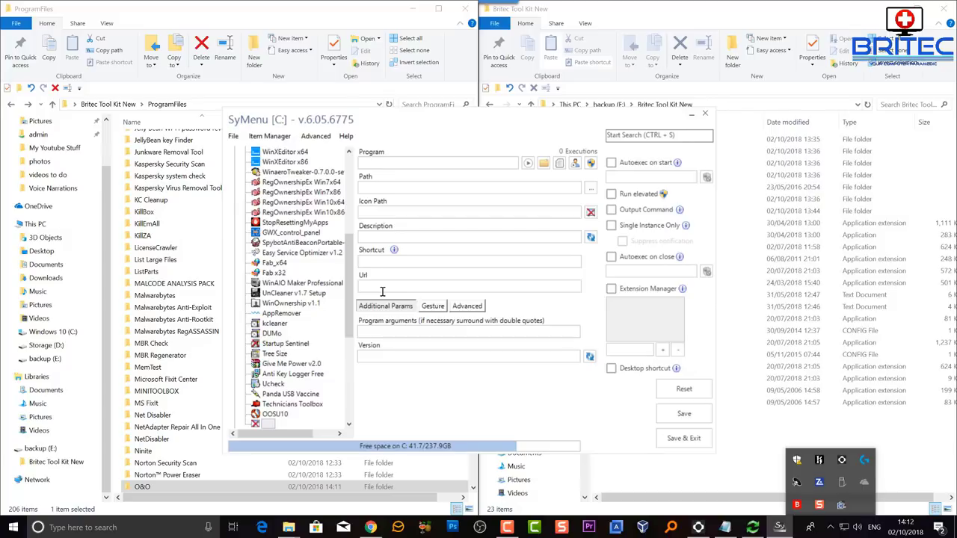
{"action": "right_click", "coordinate": [383, 162]}
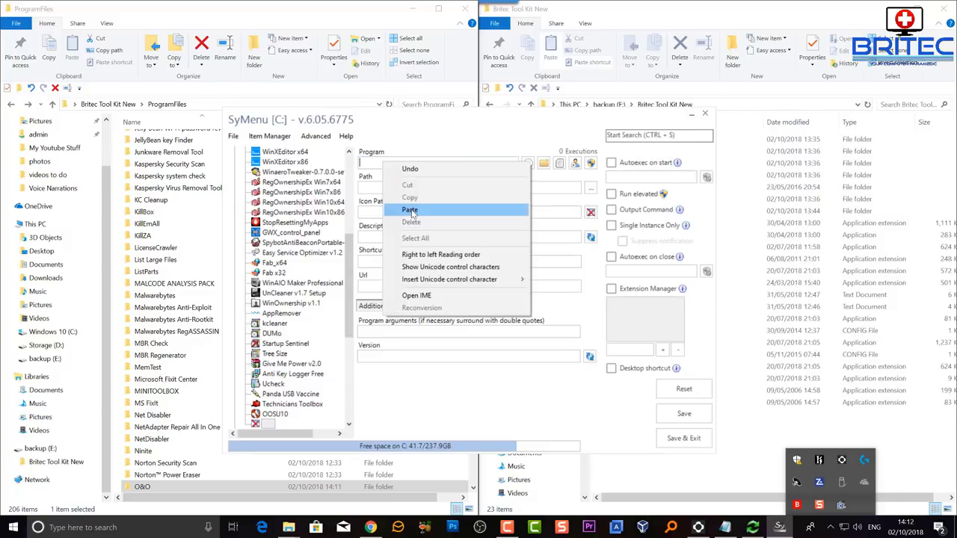
{"action": "left_click", "coordinate": [407, 213]}
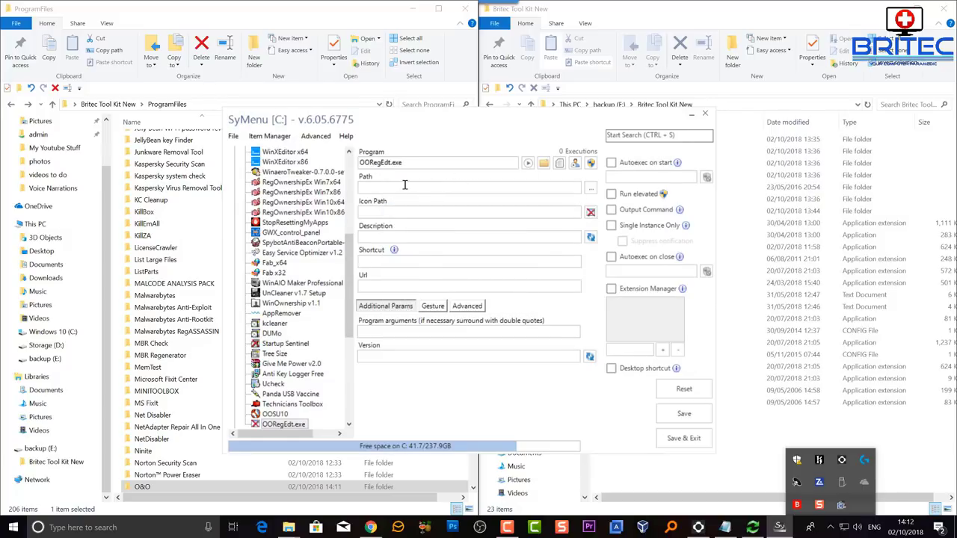
Set the entry's file to O&O\OORegEdt.exe and save the item
{"action": "left_click", "coordinate": [589, 191]}
{"action": "scroll", "coordinate": [365, 287], "scroll_direction": "down", "scroll_amount": 10}
{"action": "scroll", "coordinate": [365, 286], "scroll_direction": "down", "scroll_amount": 12}
{"action": "scroll", "coordinate": [365, 287], "scroll_direction": "down", "scroll_amount": 15}
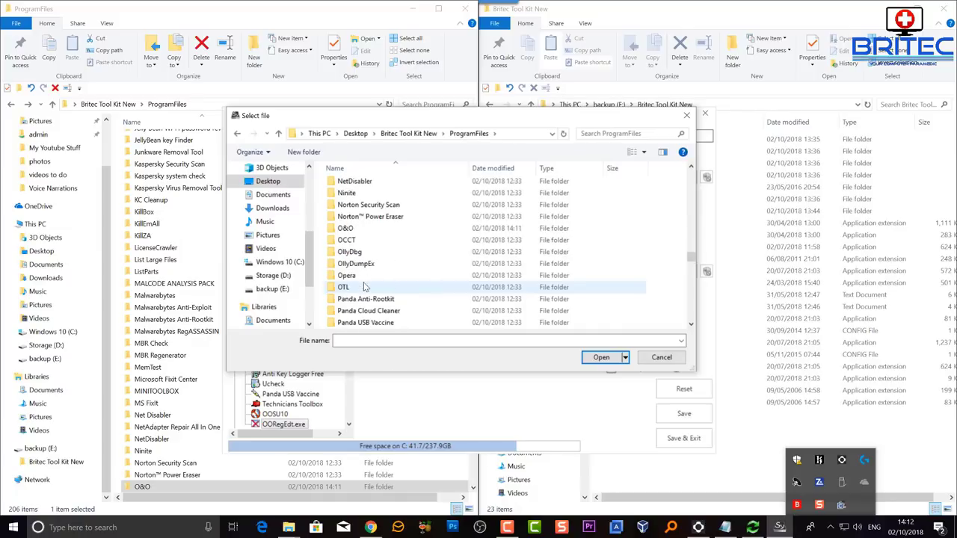
{"action": "double_click", "coordinate": [349, 229]}
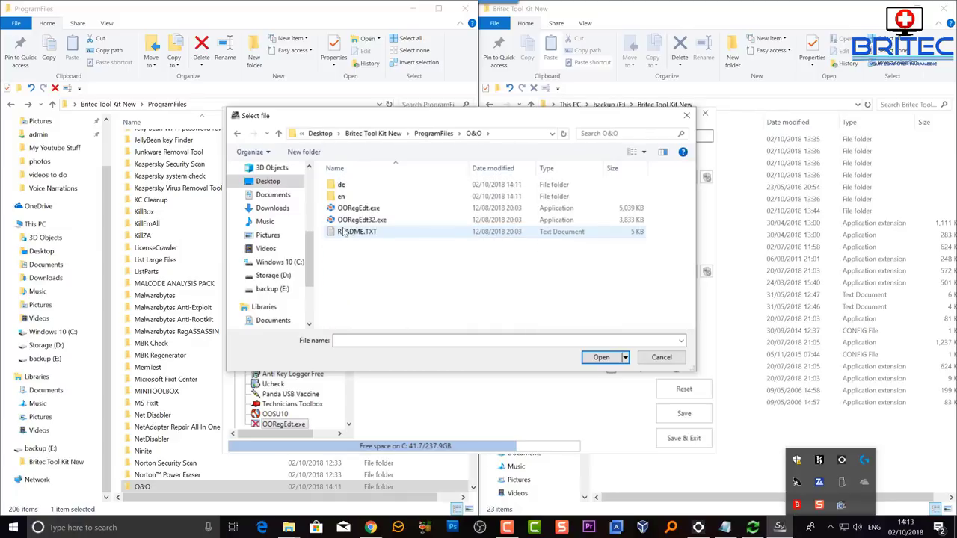
{"action": "left_click", "coordinate": [361, 208]}
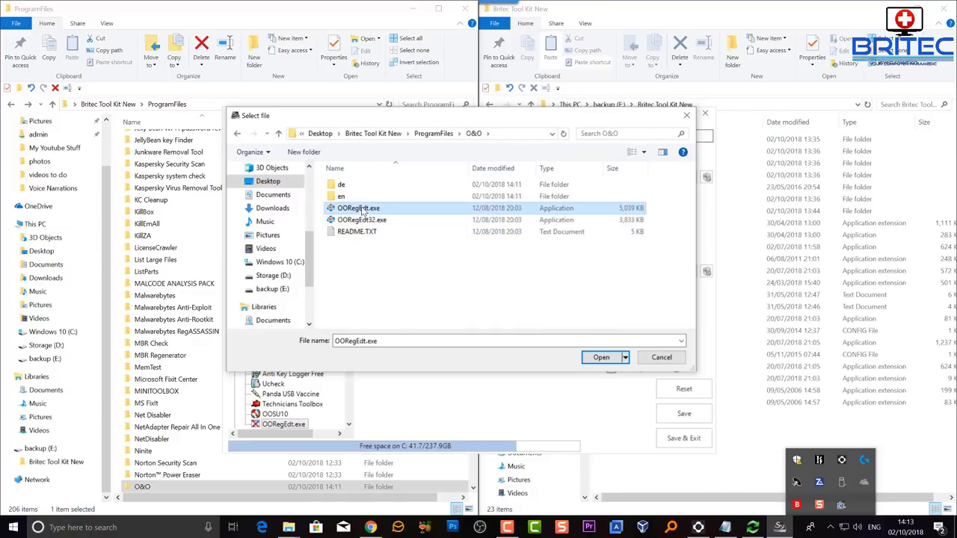
{"action": "left_click", "coordinate": [602, 358]}
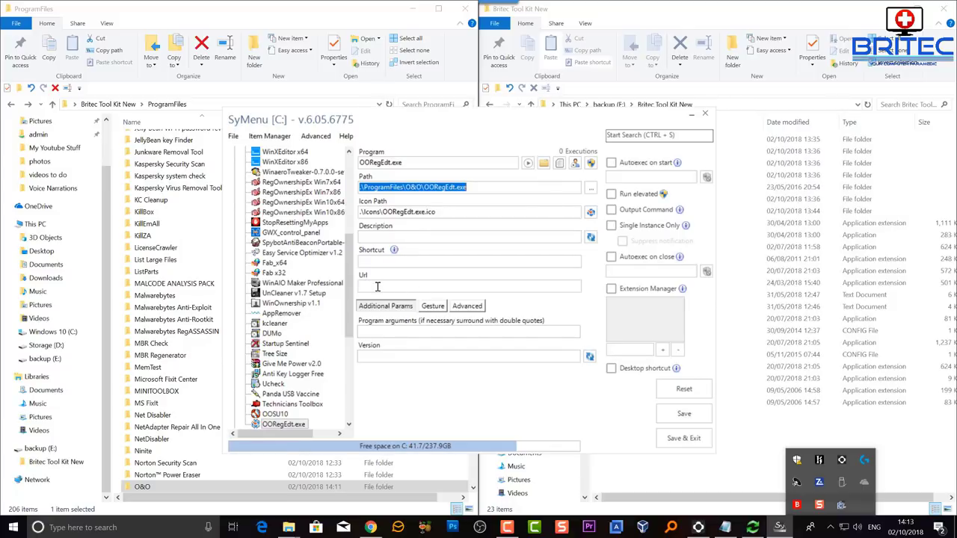
{"action": "left_click", "coordinate": [678, 416]}
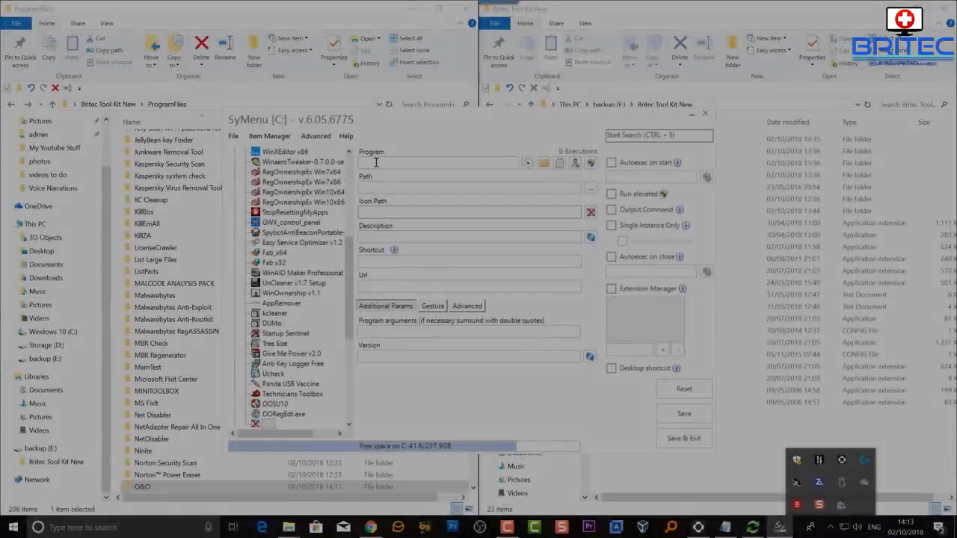
Create a second entry named OORegEdt32.exe with path .\ProgramFiles\O&O\OORegEdt32.exe
{"action": "right_click", "coordinate": [379, 162]}
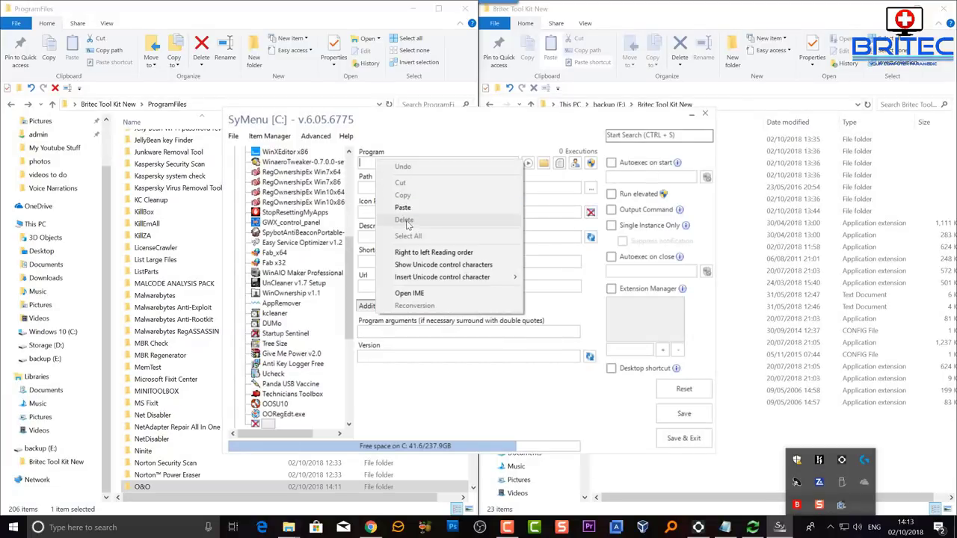
{"action": "left_click", "coordinate": [403, 207]}
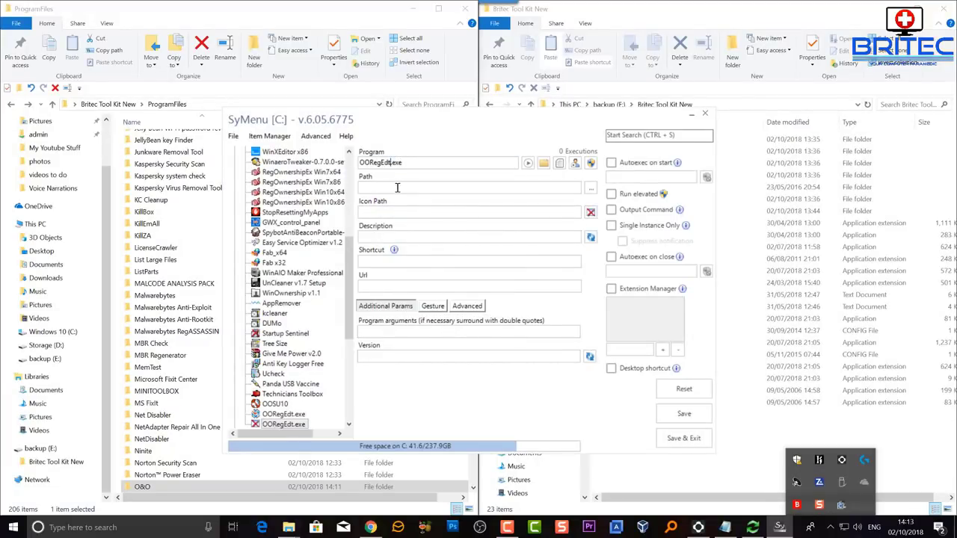
{"action": "key", "text": "Left"}
{"action": "key", "text": "Left"}
{"action": "key", "text": "Left"}
{"action": "key", "text": "Left"}
{"action": "type", "text": "32"}
{"action": "left_click", "coordinate": [592, 191]}
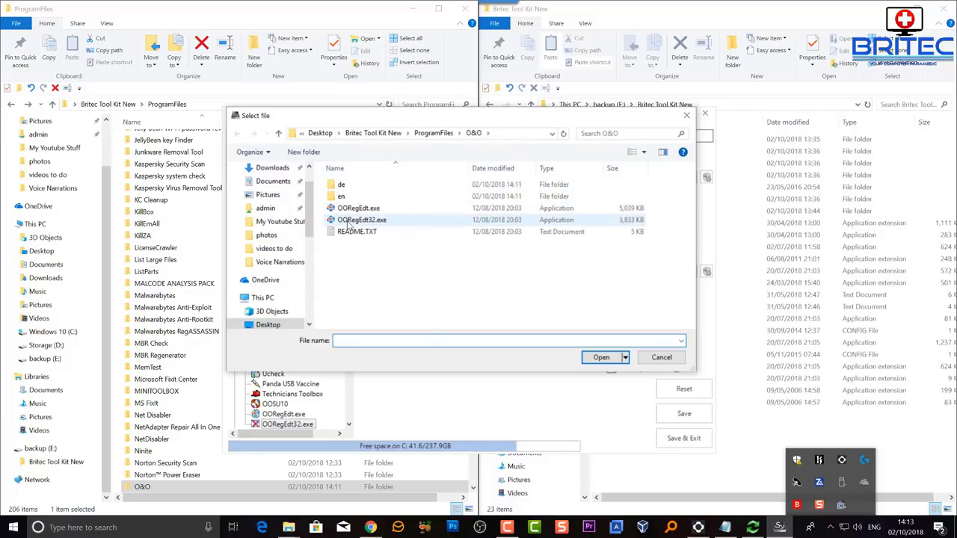
{"action": "left_click", "coordinate": [357, 219]}
{"action": "left_click", "coordinate": [601, 357]}
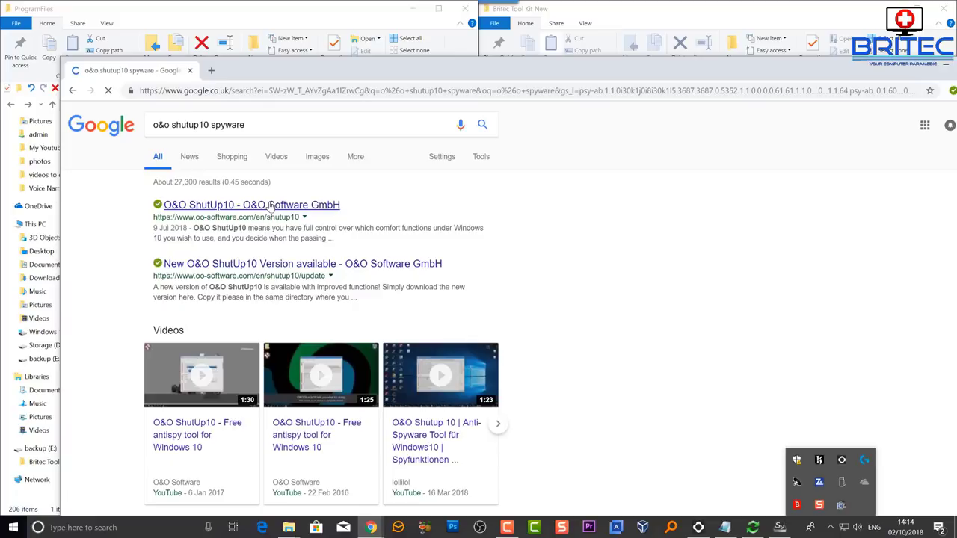
Copy the O&O ShutUp10 page address from Chrome, then close the browser
{"action": "left_click", "coordinate": [256, 90]}
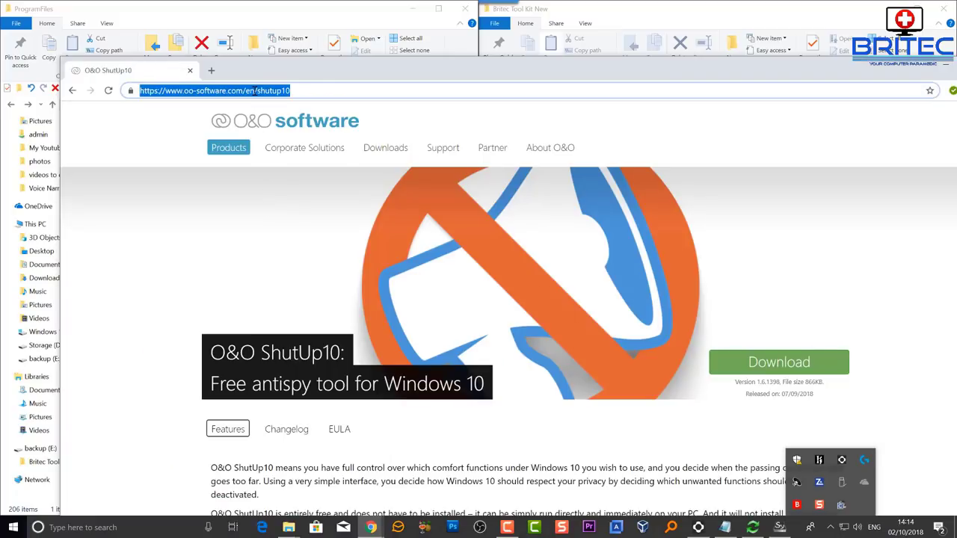
{"action": "right_click", "coordinate": [255, 90]}
{"action": "left_click", "coordinate": [277, 152]}
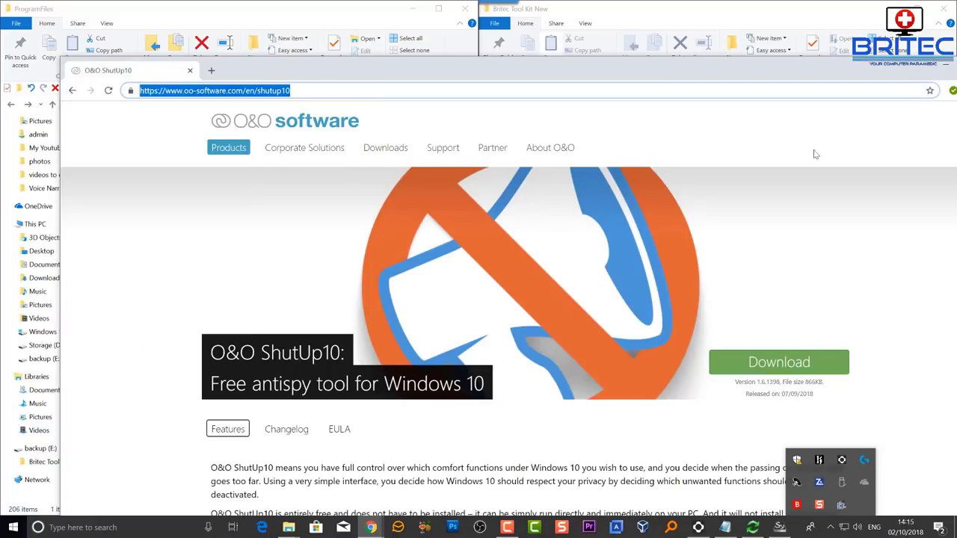
{"action": "left_click", "coordinate": [943, 67]}
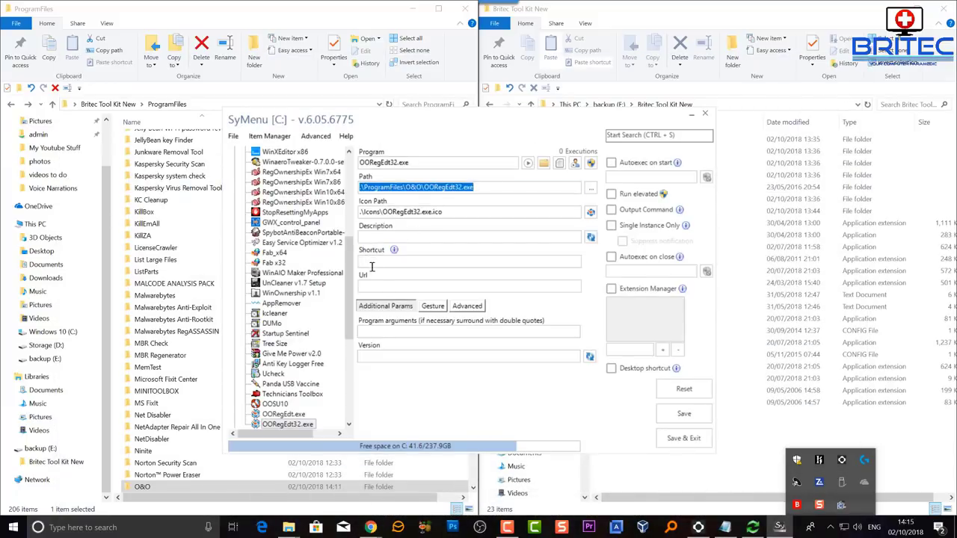
{"action": "right_click", "coordinate": [367, 287]}
{"action": "left_click", "coordinate": [476, 350]}
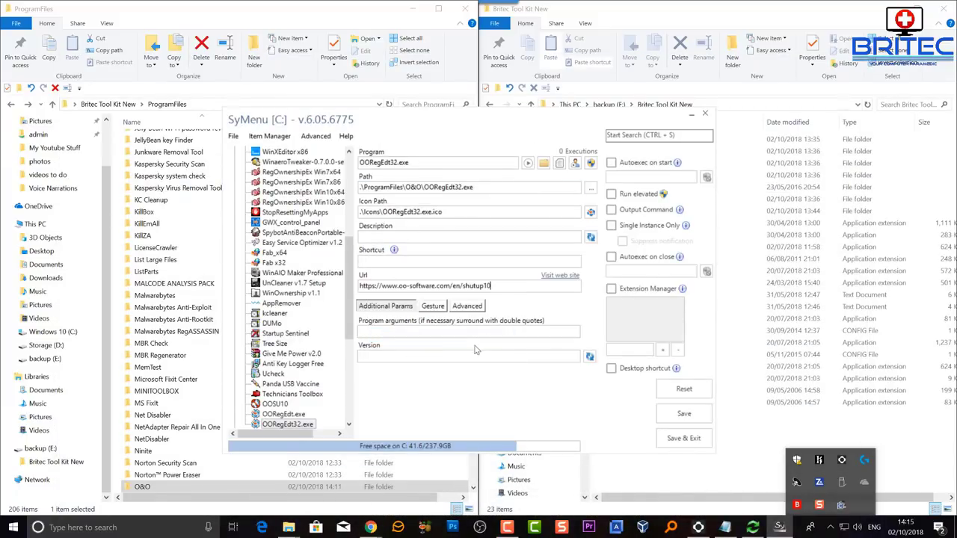
{"action": "left_click", "coordinate": [683, 416]}
{"action": "left_click", "coordinate": [688, 443]}
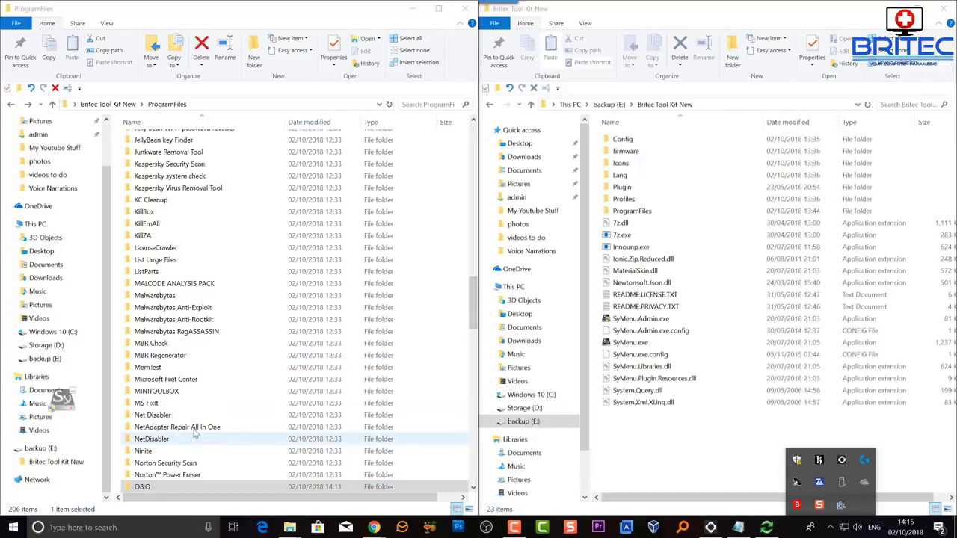
Check the System Utilities entries in the SyMenu menu, then open the backup's ProgramFiles folder
{"action": "left_click", "coordinate": [60, 399]}
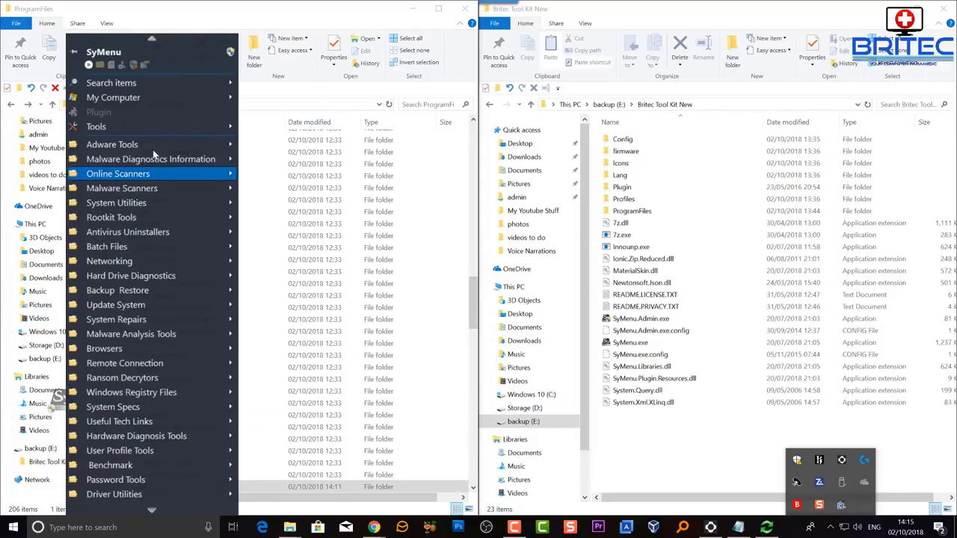
{"action": "left_click", "coordinate": [129, 209]}
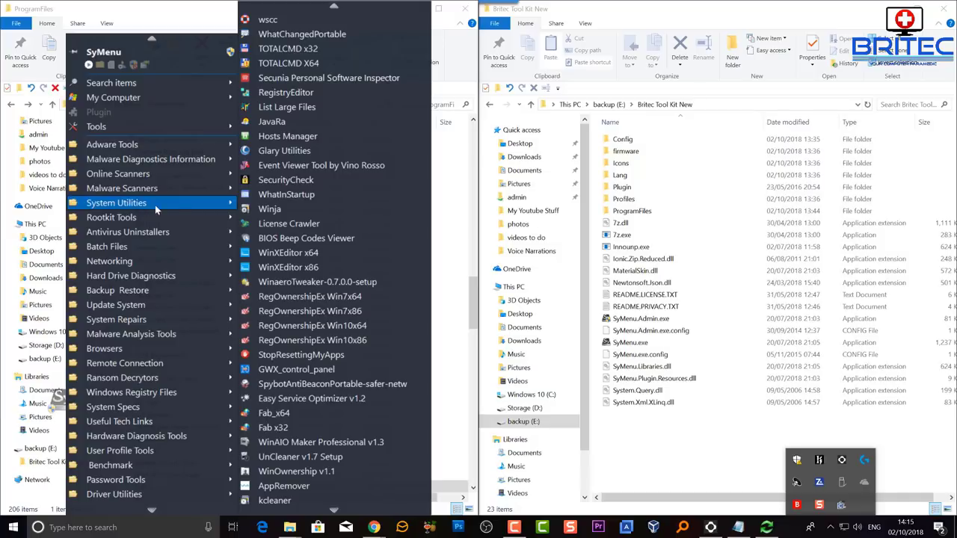
{"action": "scroll", "coordinate": [320, 433], "scroll_direction": "down", "scroll_amount": 1}
{"action": "scroll", "coordinate": [317, 439], "scroll_direction": "down", "scroll_amount": 4}
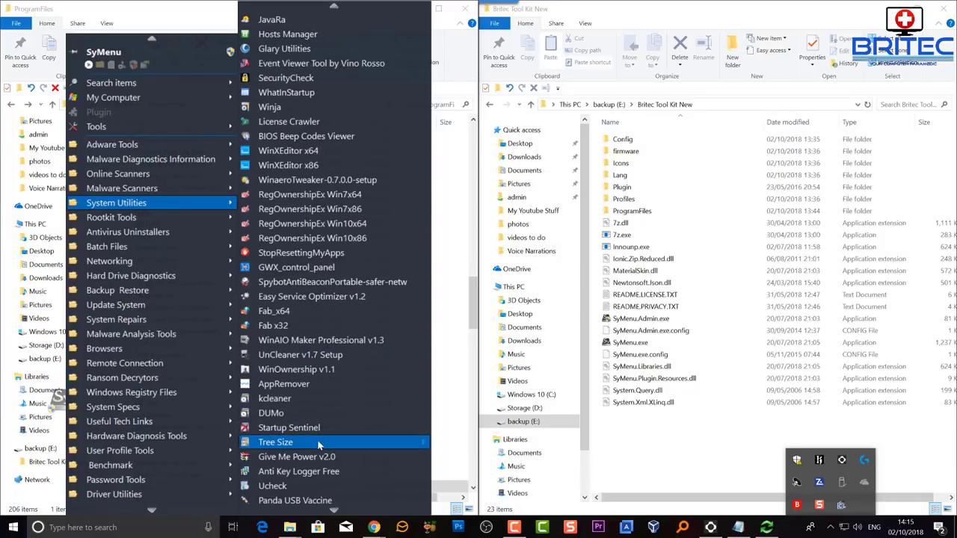
{"action": "double_click", "coordinate": [647, 211]}
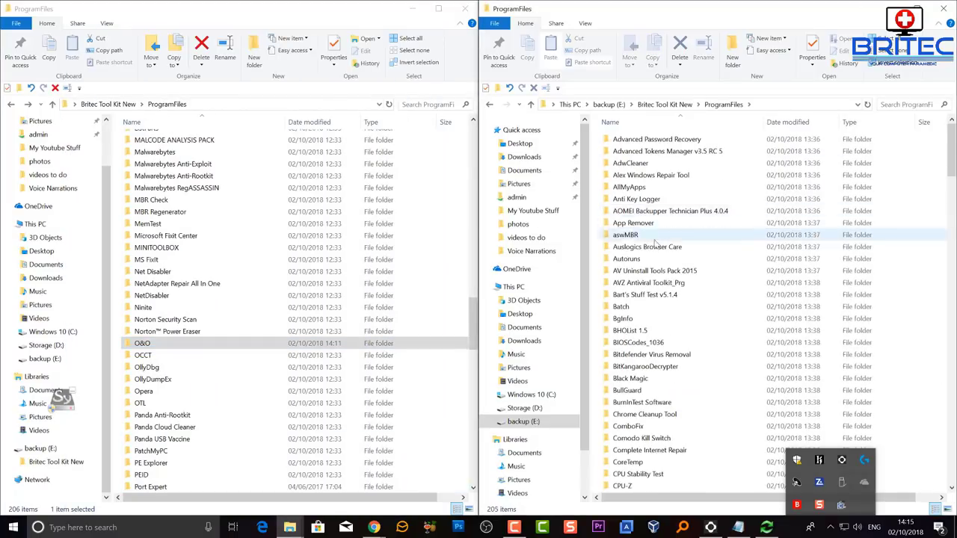
Confirm the backup's ProgramFiles list has no O&O folder, then return to FreeFileSync
{"action": "scroll", "coordinate": [655, 299], "scroll_direction": "down", "scroll_amount": 10}
{"action": "scroll", "coordinate": [656, 430], "scroll_direction": "down", "scroll_amount": 18}
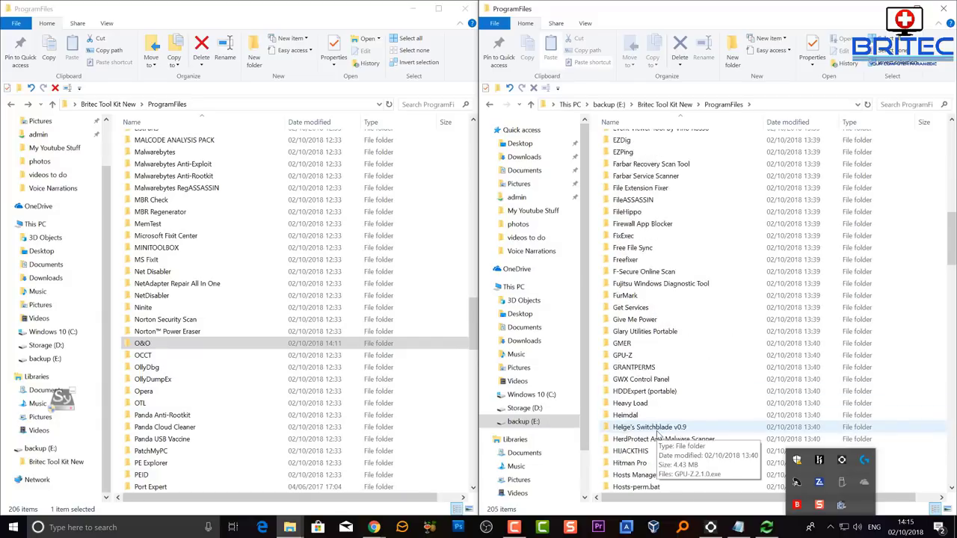
{"action": "scroll", "coordinate": [658, 433], "scroll_direction": "down", "scroll_amount": 8}
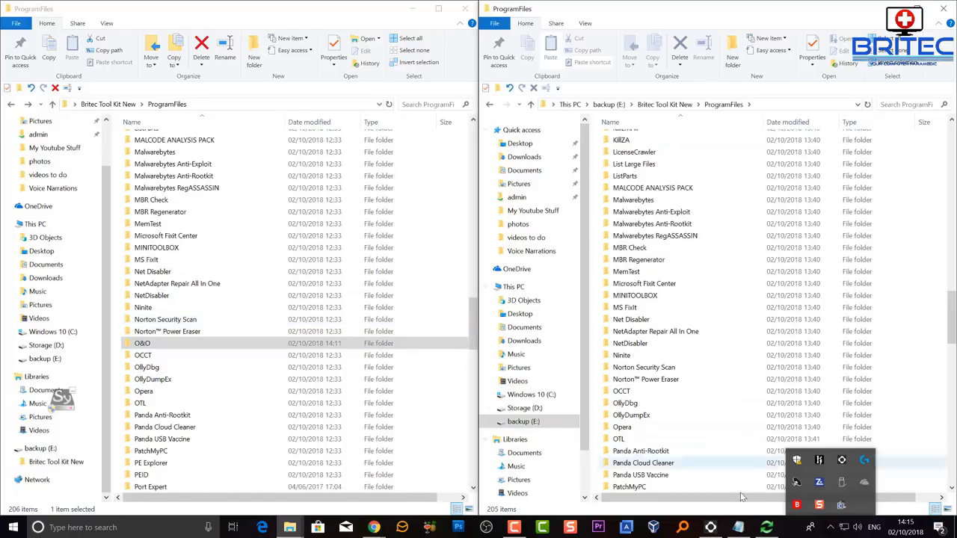
{"action": "left_click", "coordinate": [767, 527]}
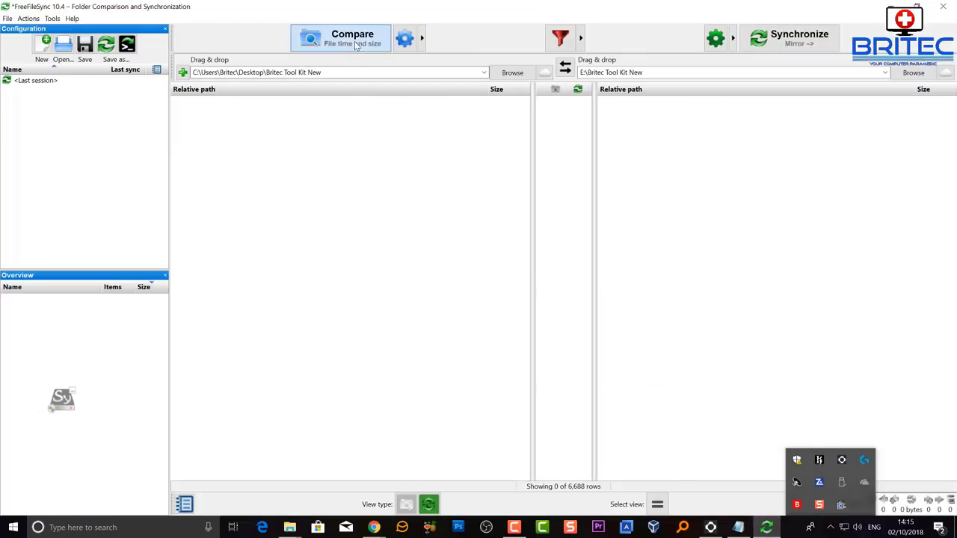
Compare and mirror the 12 changed items (11.6 MB) to the E: backup
{"action": "left_click", "coordinate": [348, 37]}
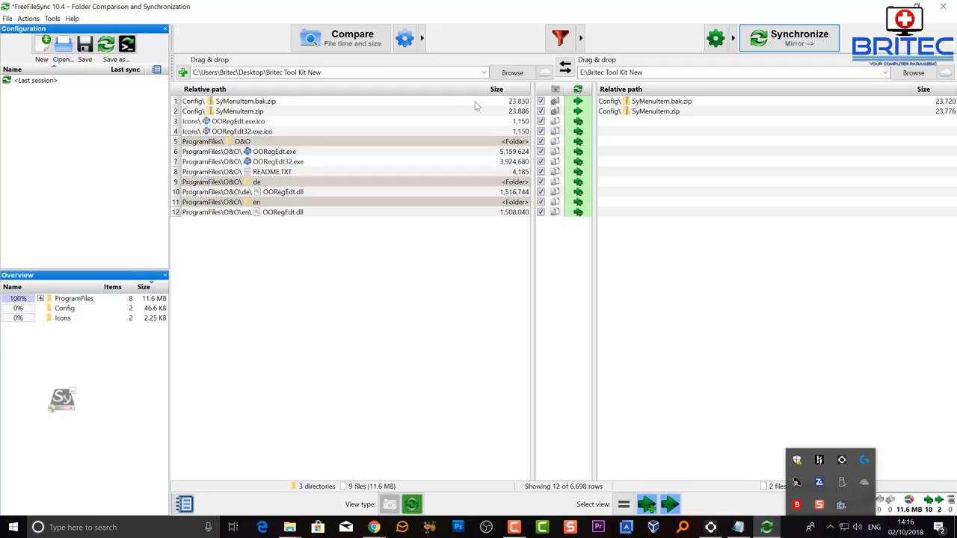
{"action": "left_click", "coordinate": [759, 43]}
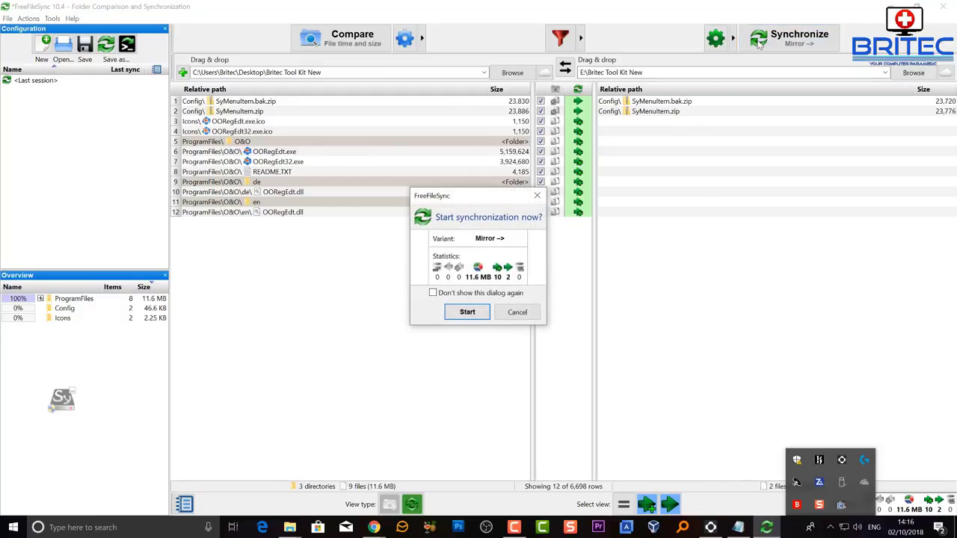
{"action": "left_click", "coordinate": [478, 312]}
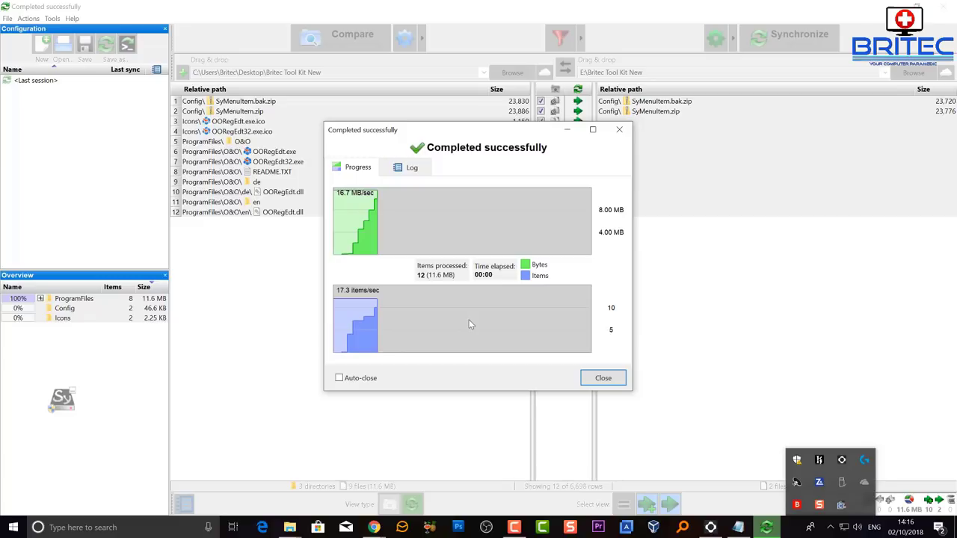
{"action": "left_click", "coordinate": [604, 378]}
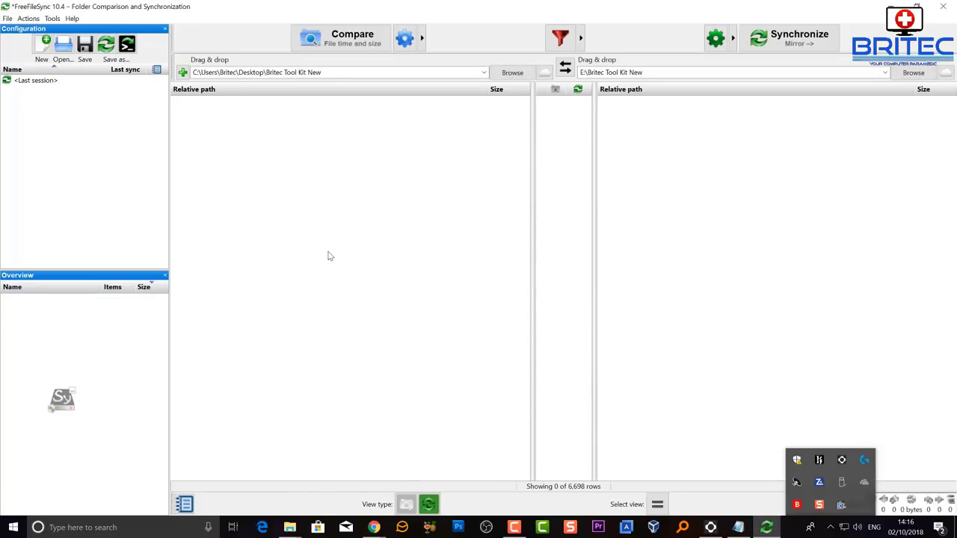
Set up a batch job for the mirror sync with no finish action and Auto-close enabled
{"action": "left_click", "coordinate": [128, 46]}
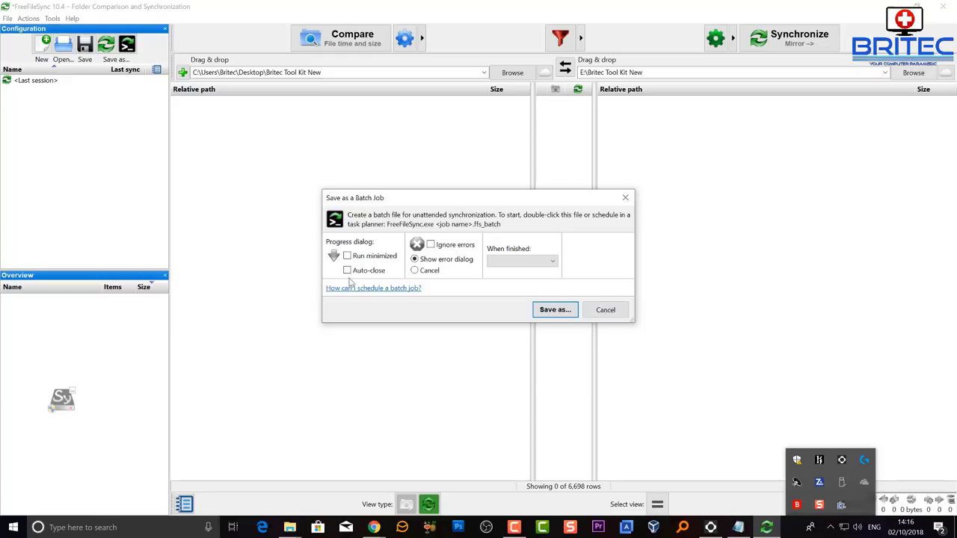
{"action": "left_click", "coordinate": [554, 262]}
{"action": "left_click", "coordinate": [557, 263]}
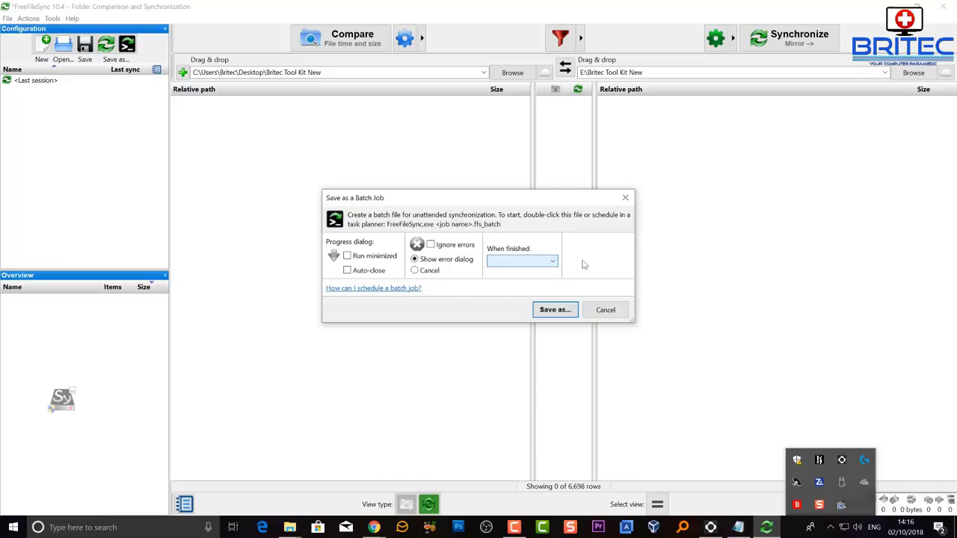
{"action": "left_click", "coordinate": [348, 271]}
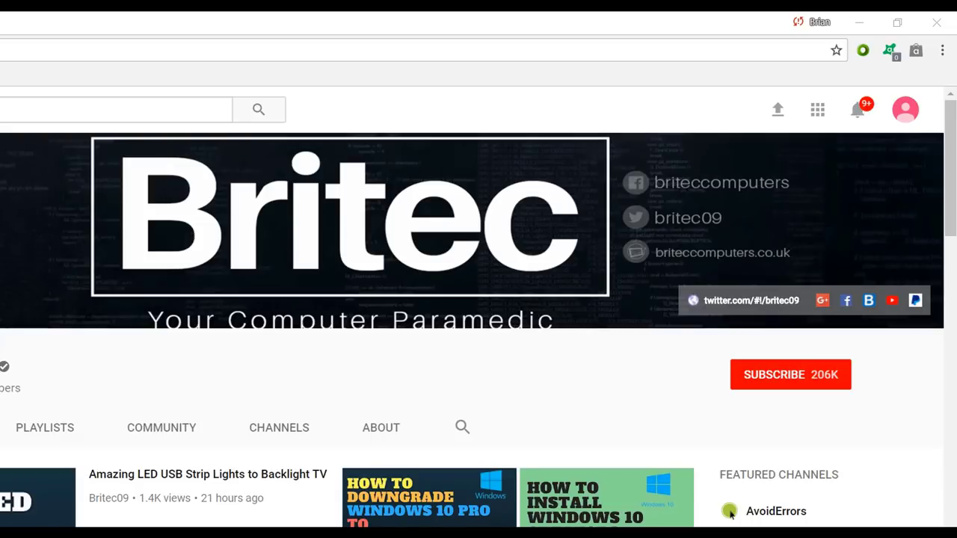
Subscribe to the Britec YouTube channel
{"action": "left_click", "coordinate": [803, 386]}
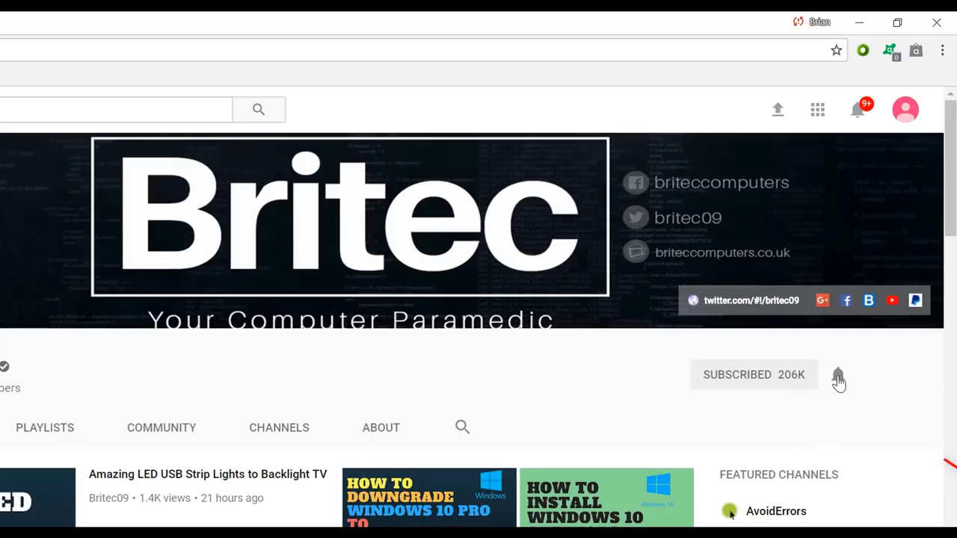